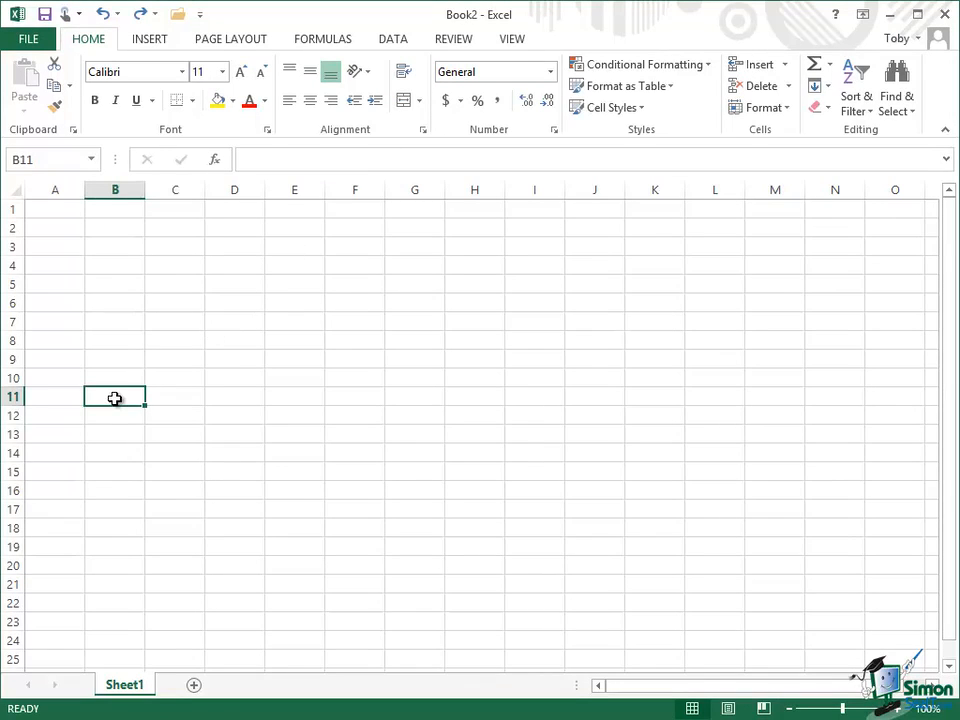
# Enter 0.5 in cell B11 and format it as Number with 3 decimal places and red negative numbers without a minus sign.
pyautogui.write('0.5')
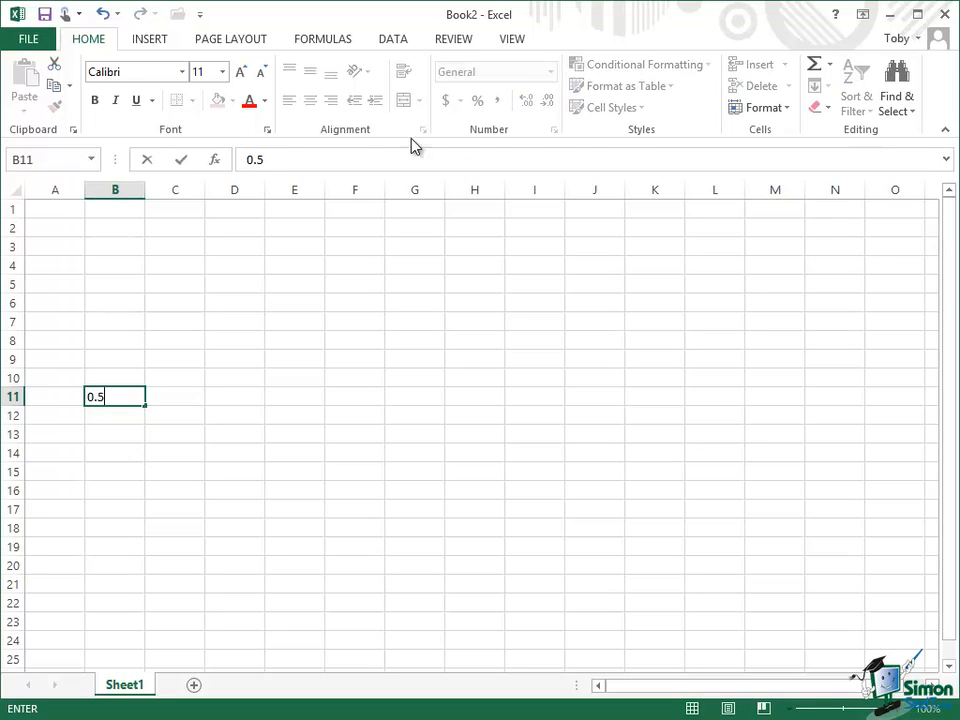
pyautogui.click(182, 160)
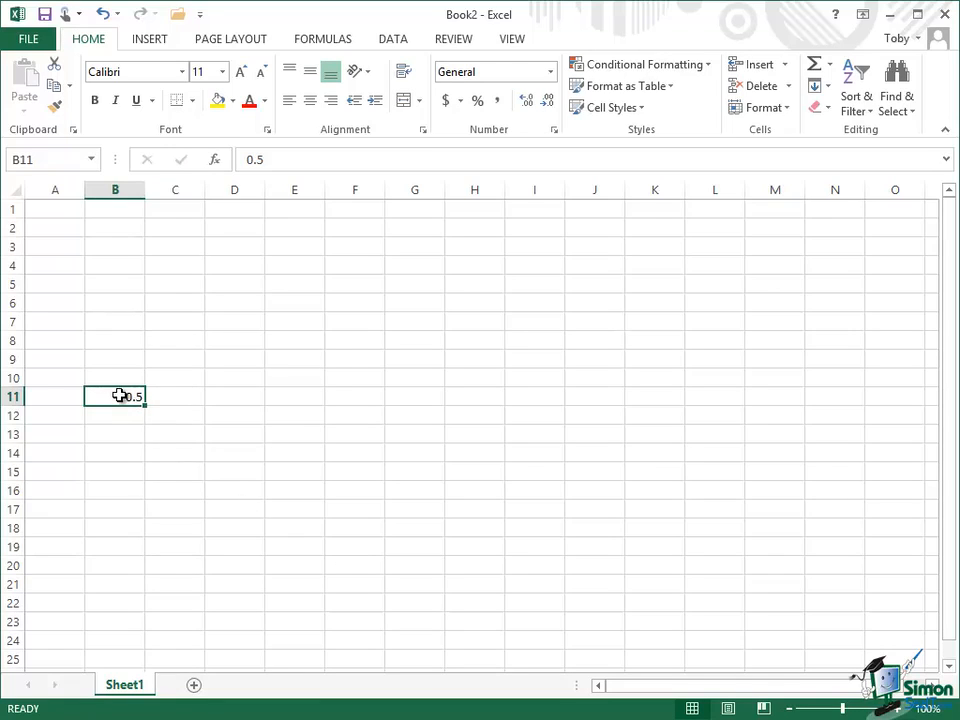
pyautogui.rightClick(119, 396)
pyautogui.click(236, 698)
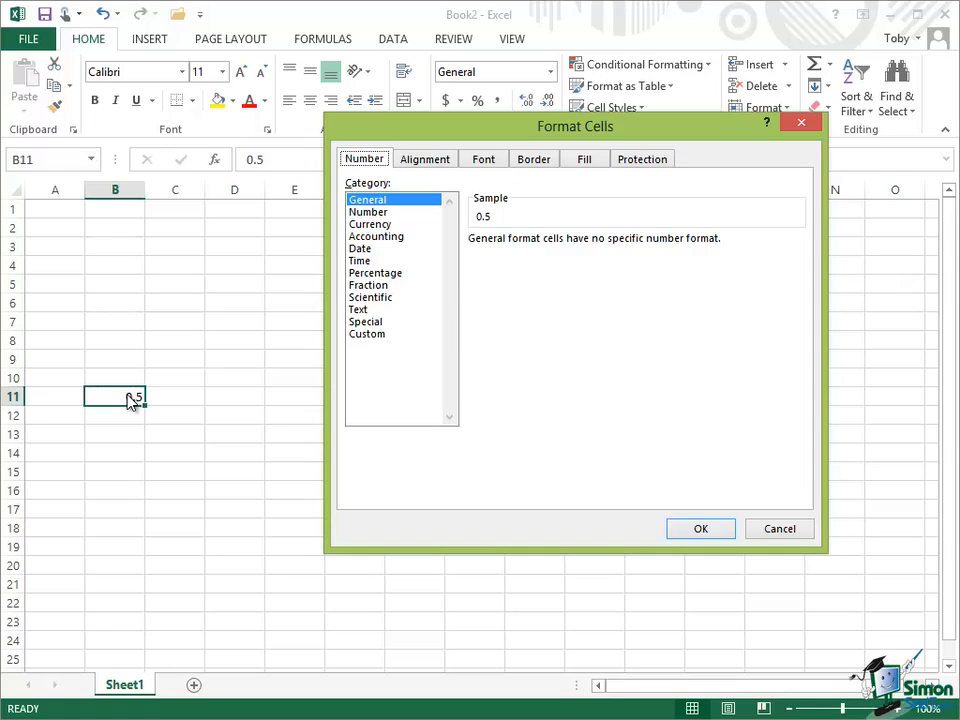
pyautogui.click(389, 213)
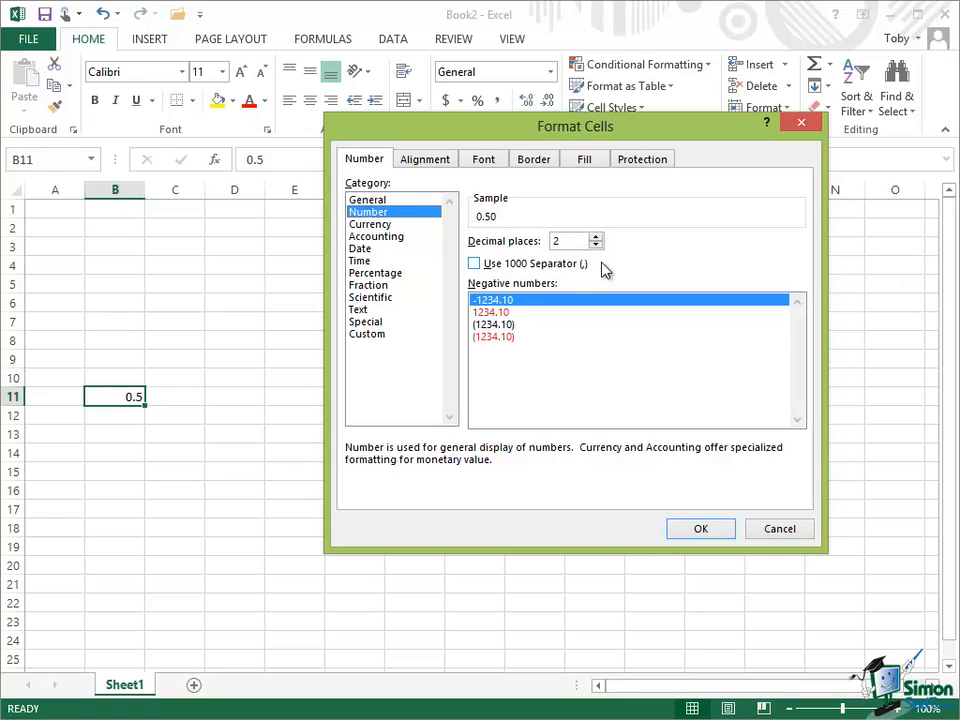
pyautogui.click(596, 237)
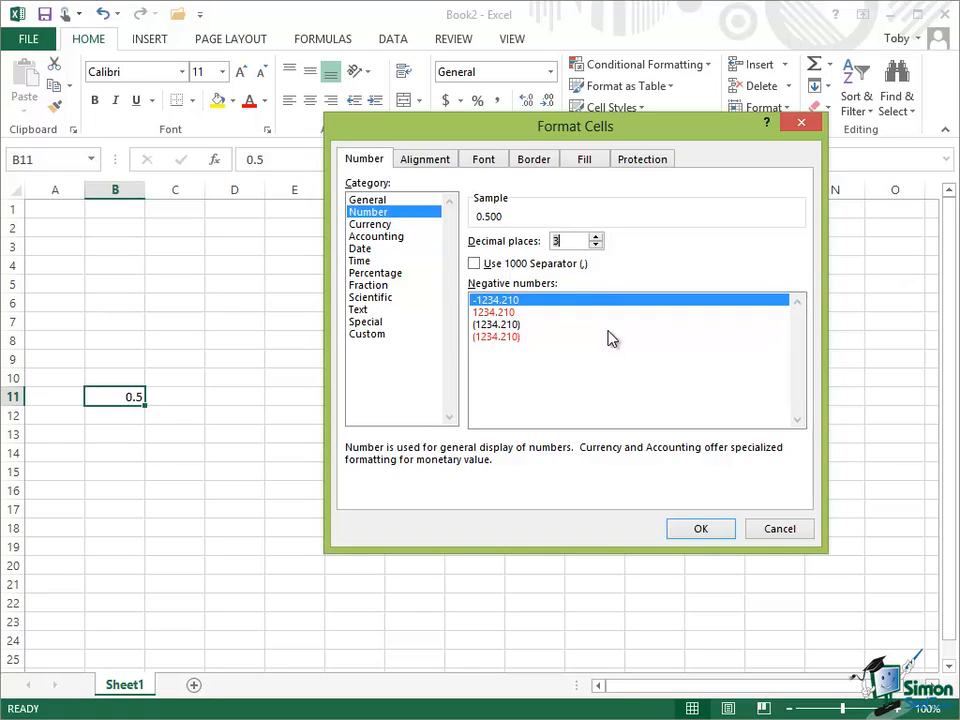
pyautogui.click(516, 313)
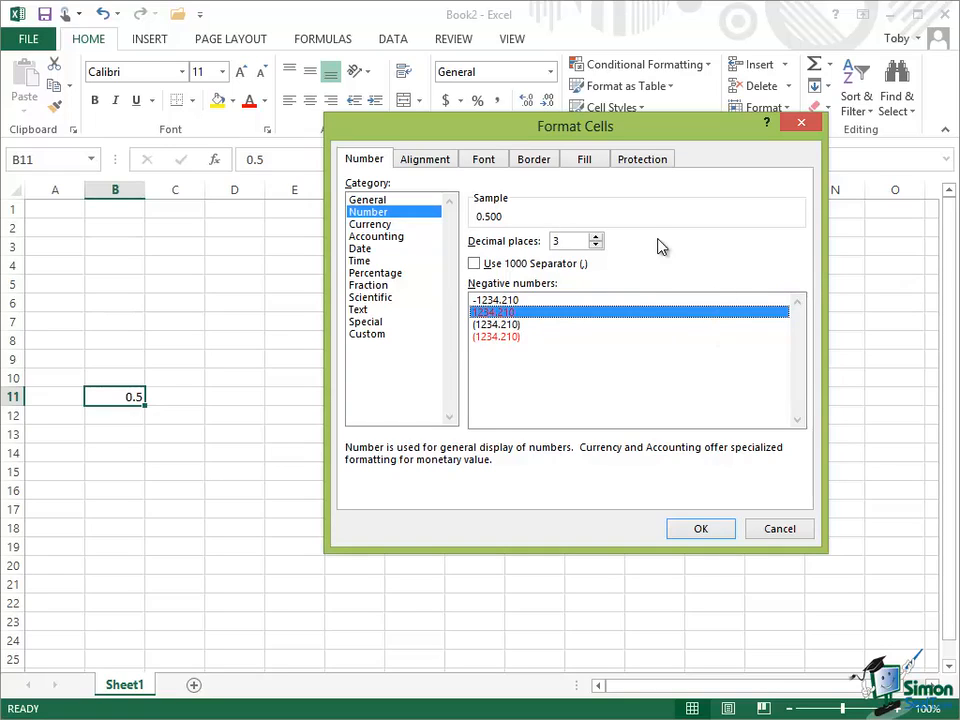
pyautogui.click(701, 530)
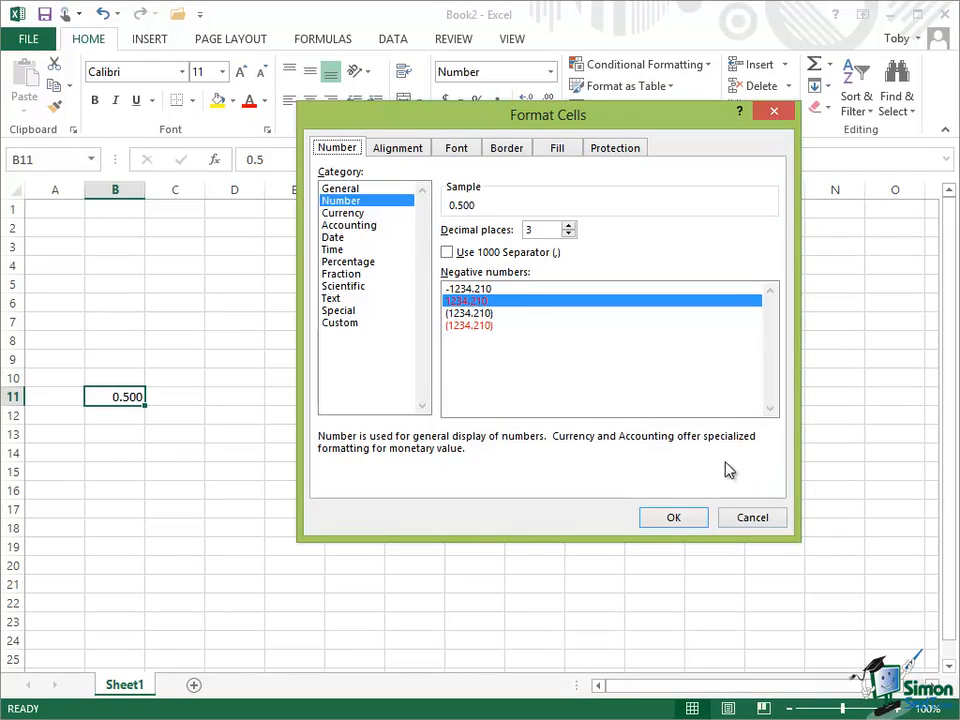
# Set up the Currency format for cell B11 with 2 decimal places and the $ symbol.
pyautogui.click(344, 215)
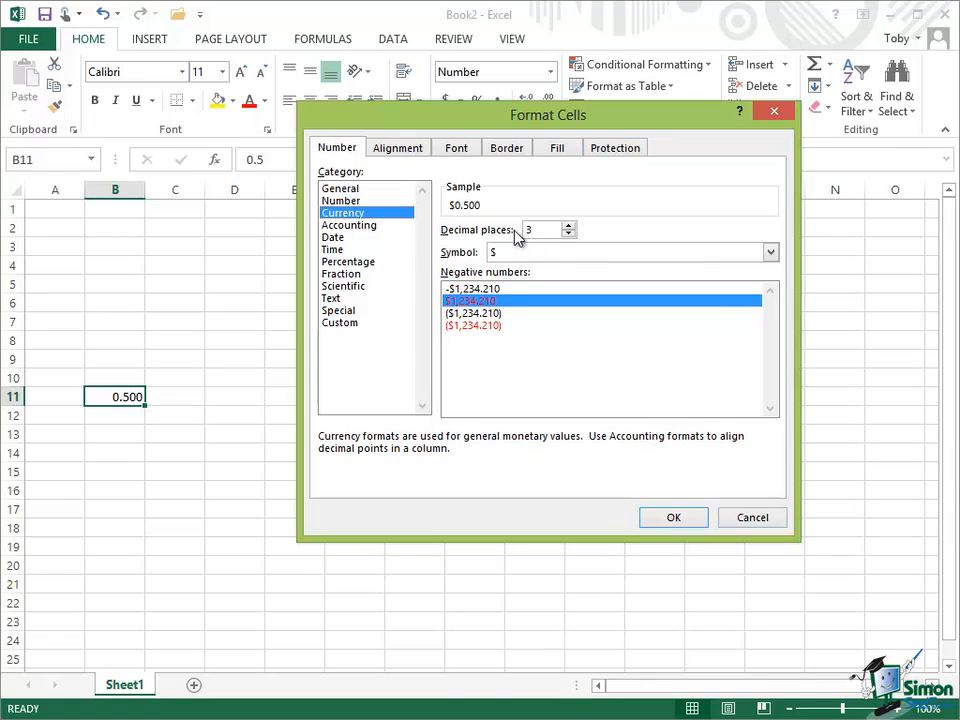
pyautogui.click(568, 234)
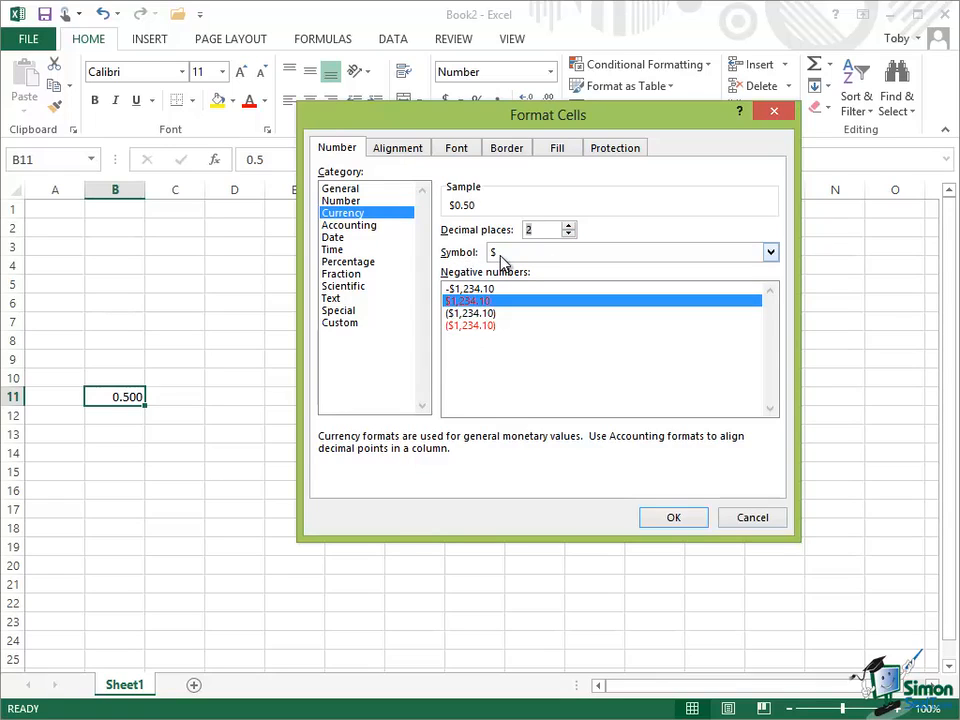
pyautogui.click(771, 253)
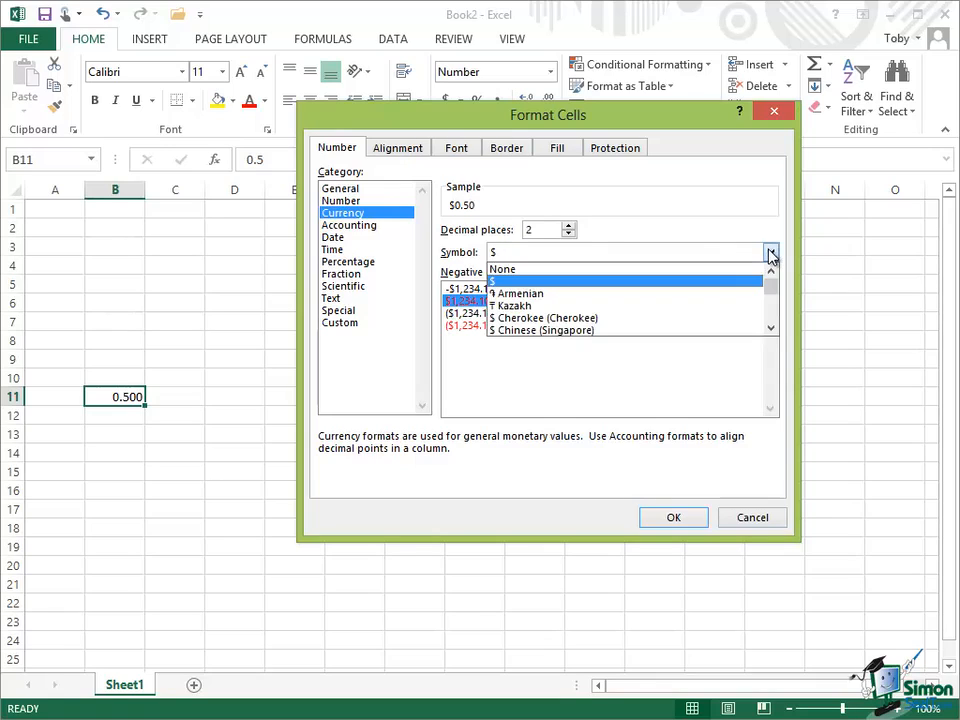
pyautogui.moveTo(777, 292)
pyautogui.mouseDown()
pyautogui.moveTo(776, 315)
pyautogui.moveTo(776, 283)
pyautogui.mouseUp()
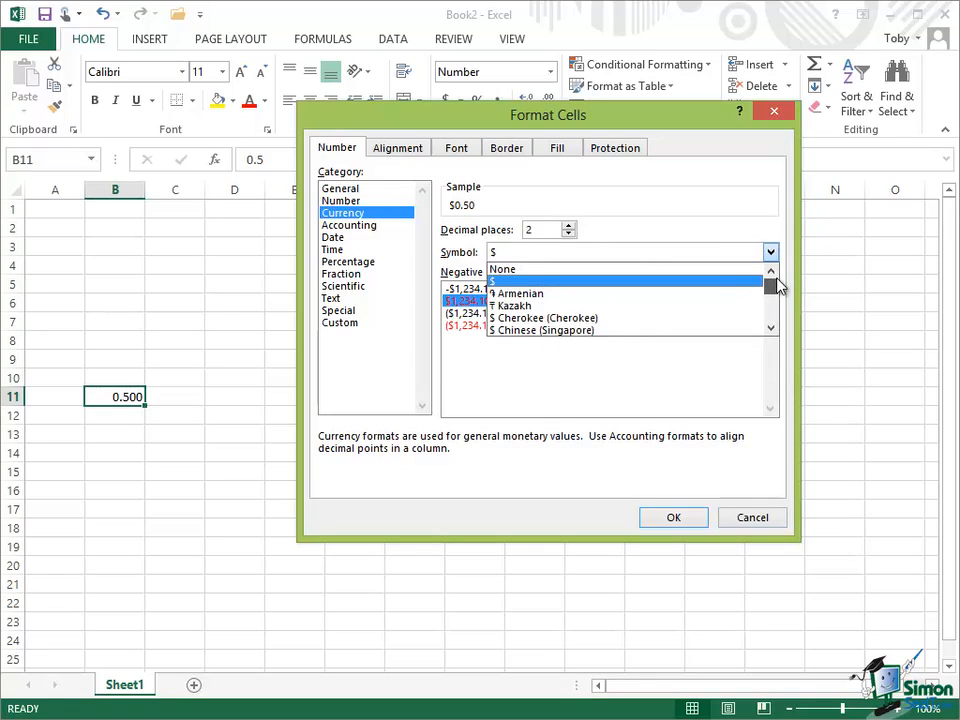
pyautogui.click(553, 283)
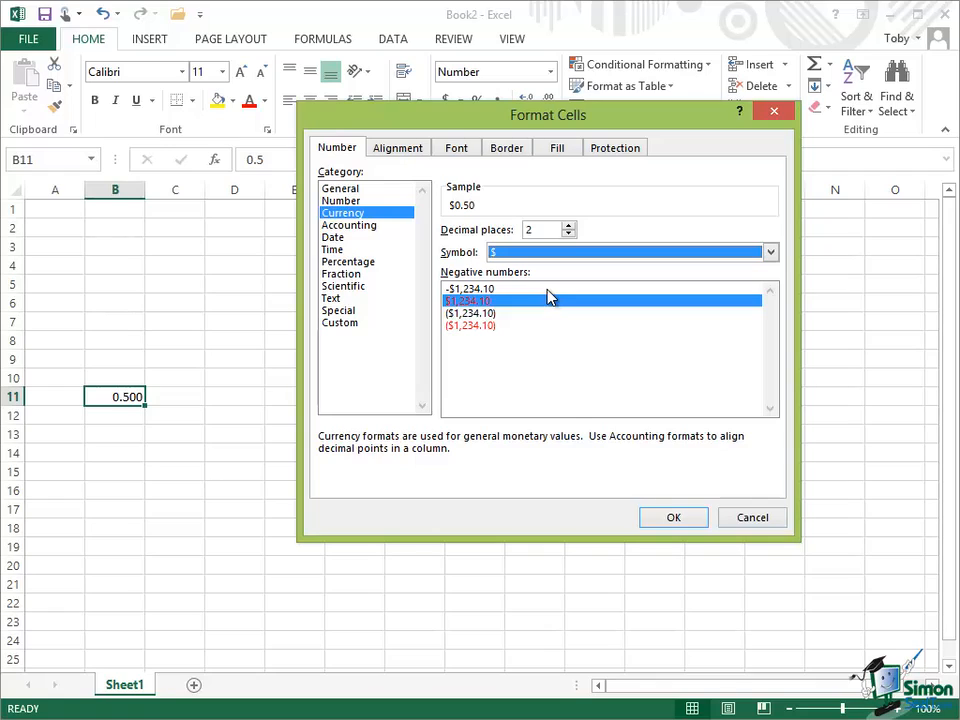
# Apply the Accounting format with the $ symbol to cell B11, and replace it with Percentage at 2 decimal places.
pyautogui.click(345, 226)
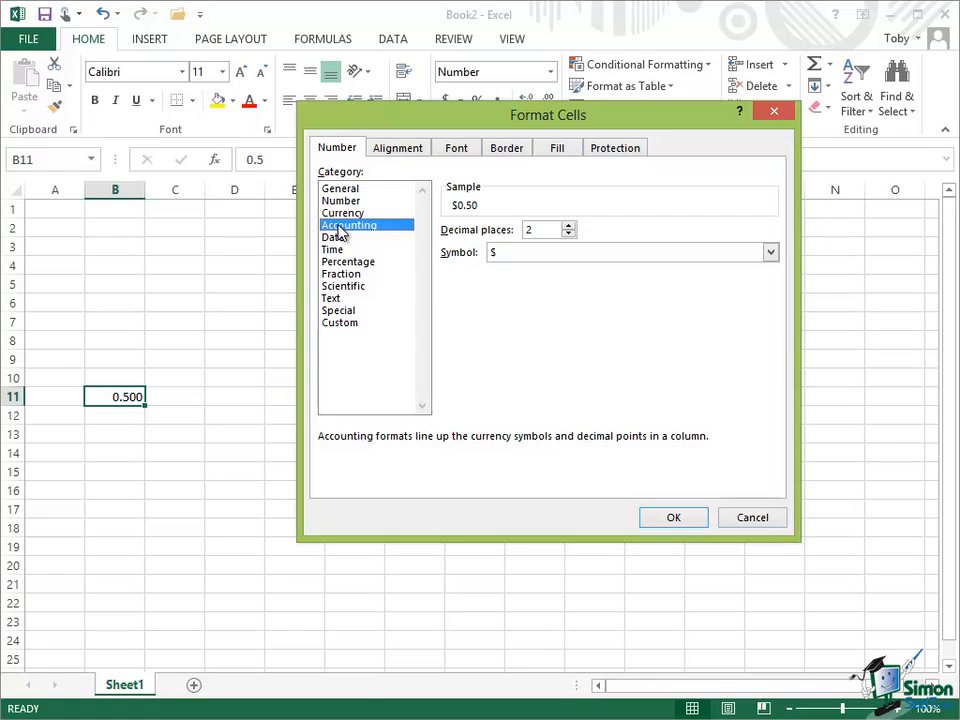
pyautogui.click(679, 516)
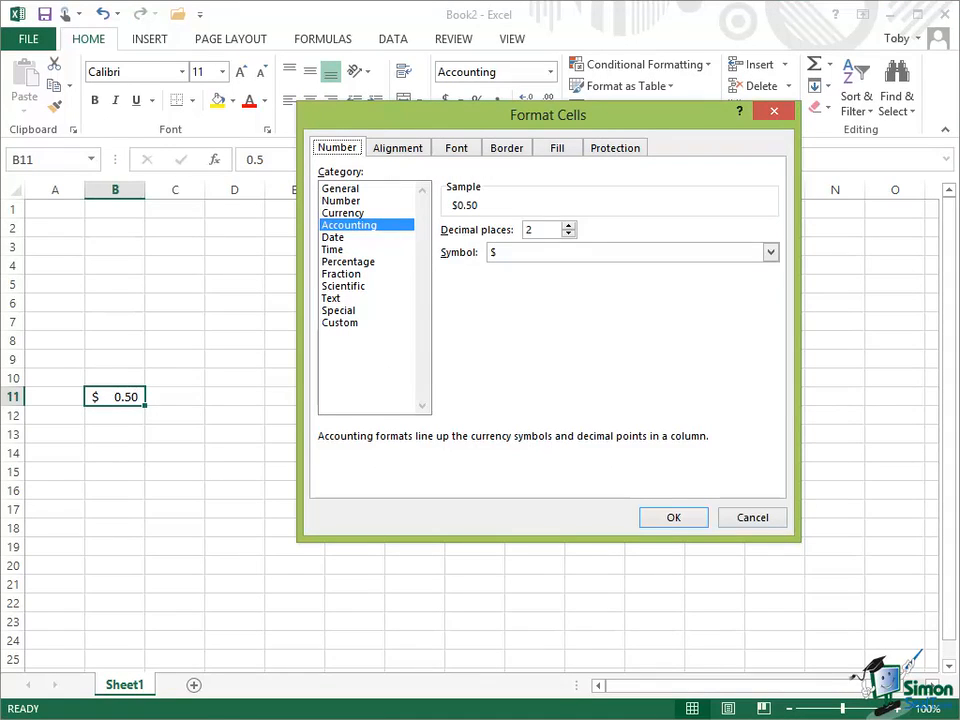
pyautogui.click(340, 263)
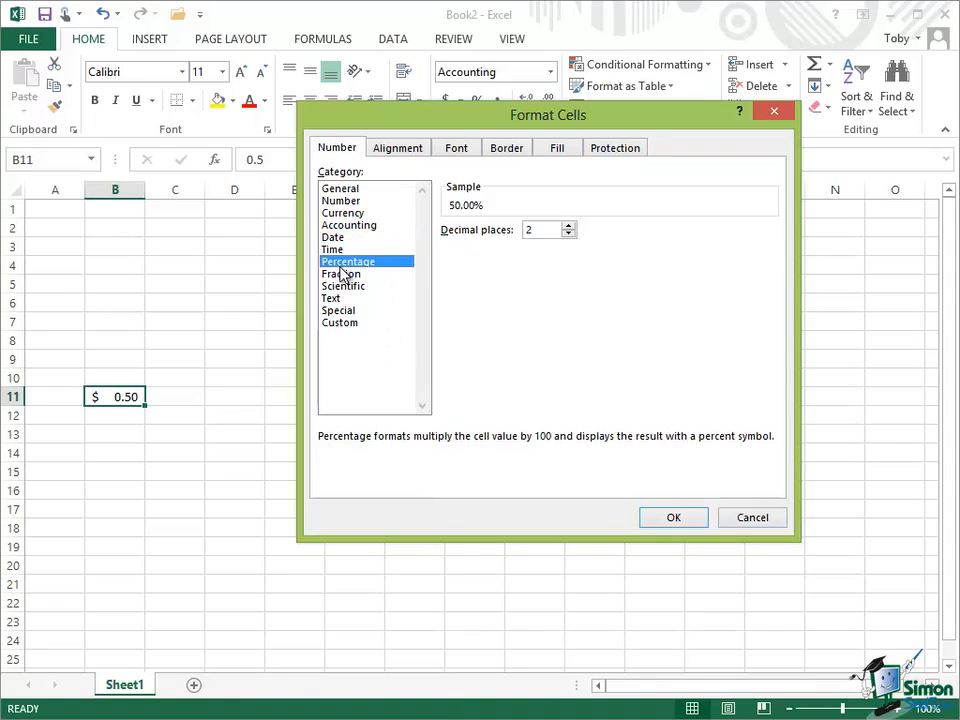
pyautogui.click(674, 518)
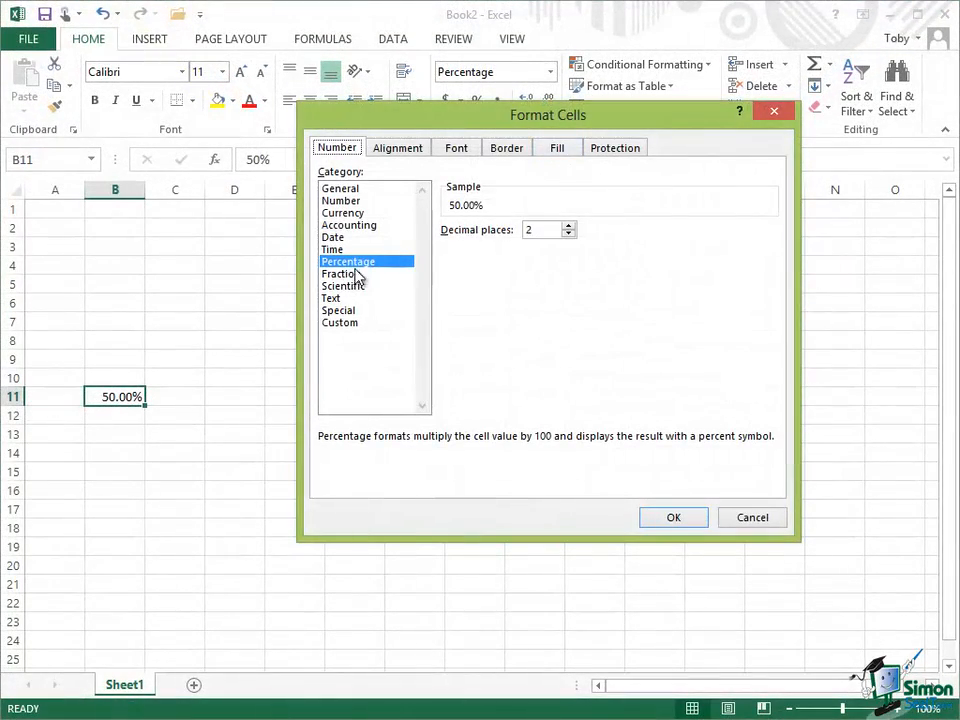
# Format cell B11 as a Fraction of up to one digit, and switch it to Scientific with 2 decimal places.
pyautogui.click(374, 275)
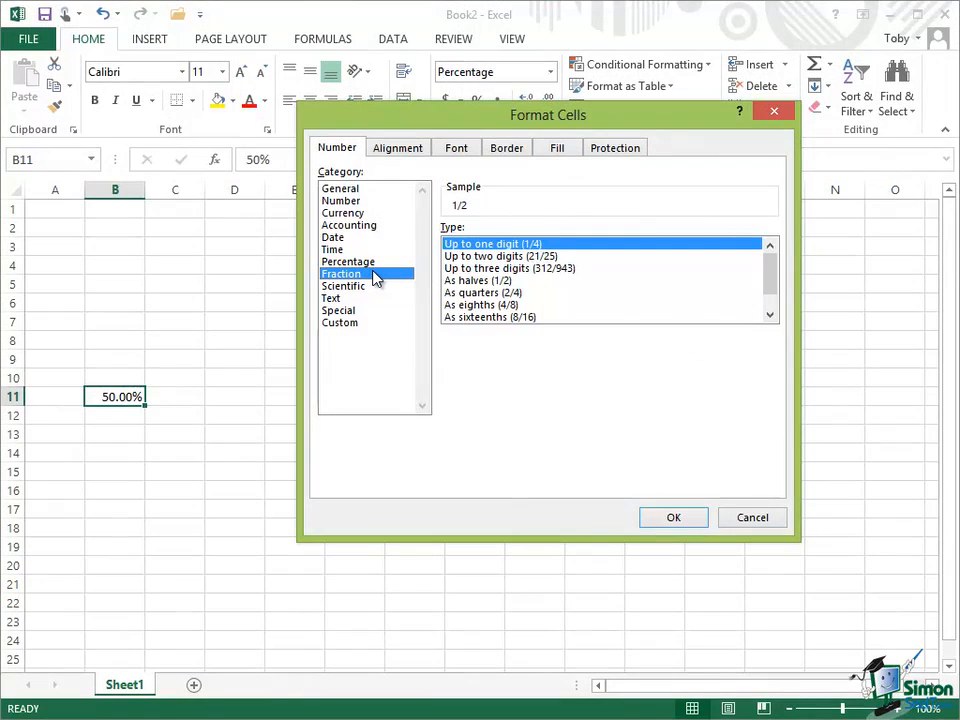
pyautogui.click(674, 520)
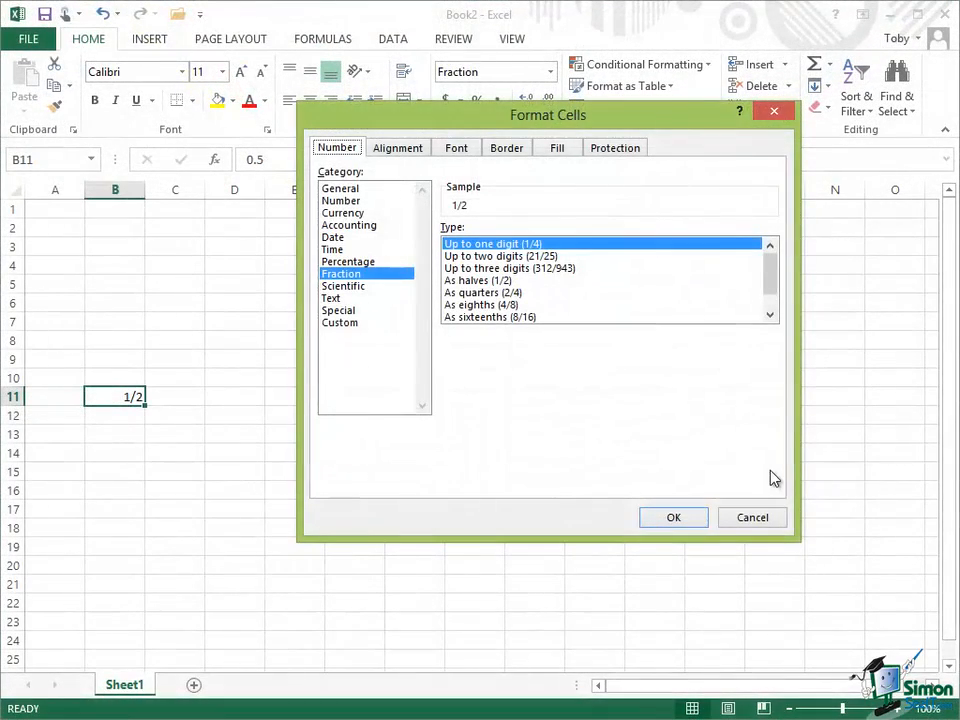
pyautogui.click(360, 288)
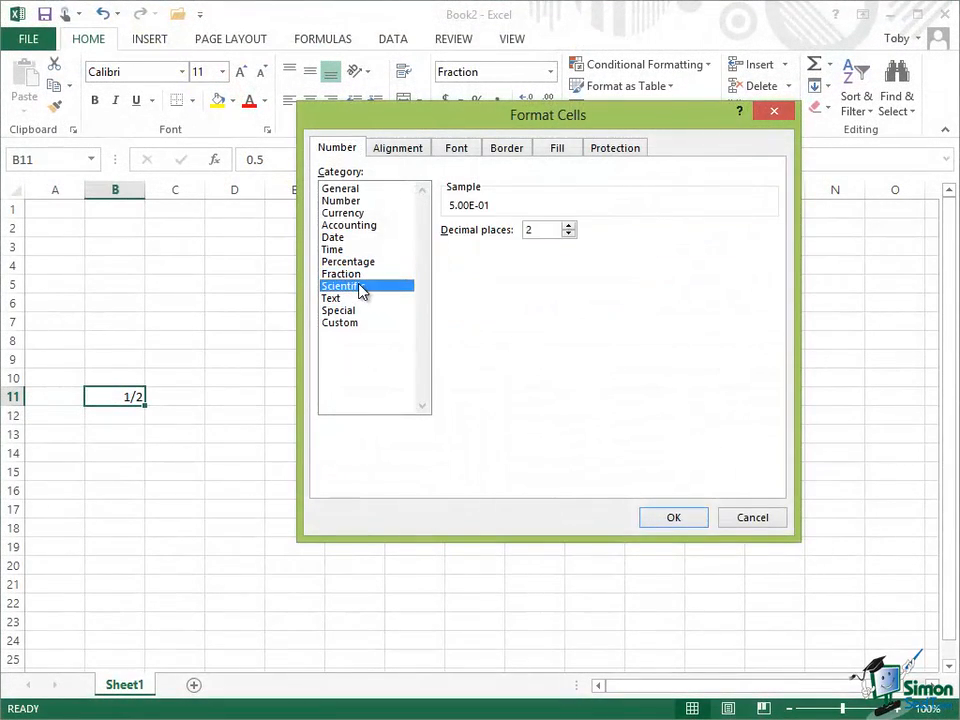
pyautogui.click(673, 518)
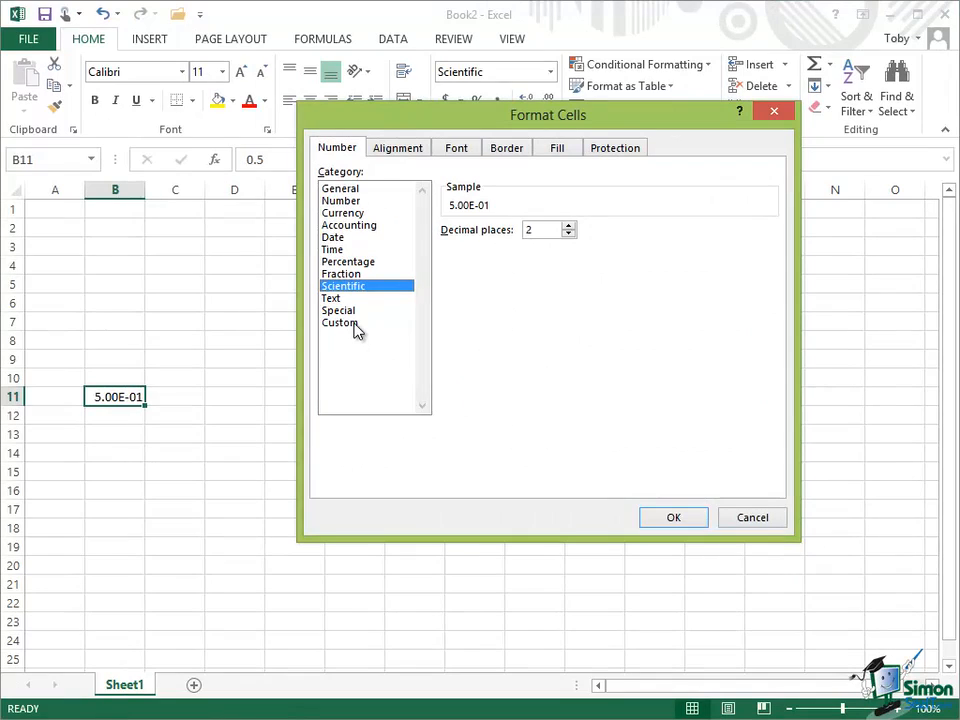
# View the Custom number formats for cell B11, and set the locale of the Special formats to French (France).
pyautogui.click(355, 324)
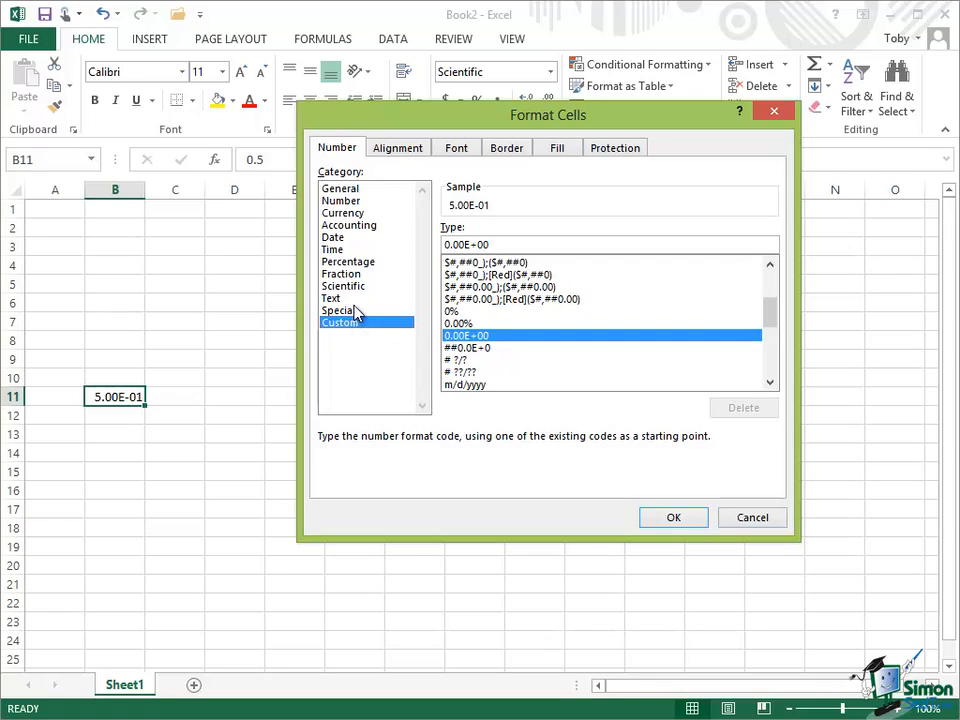
pyautogui.click(357, 312)
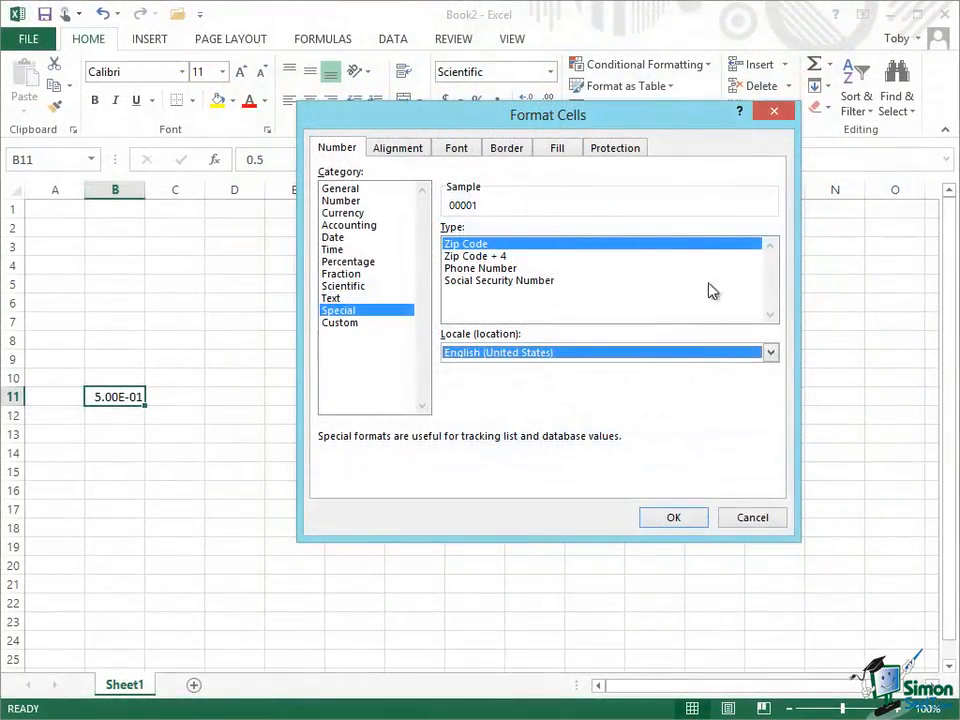
pyautogui.click(770, 352)
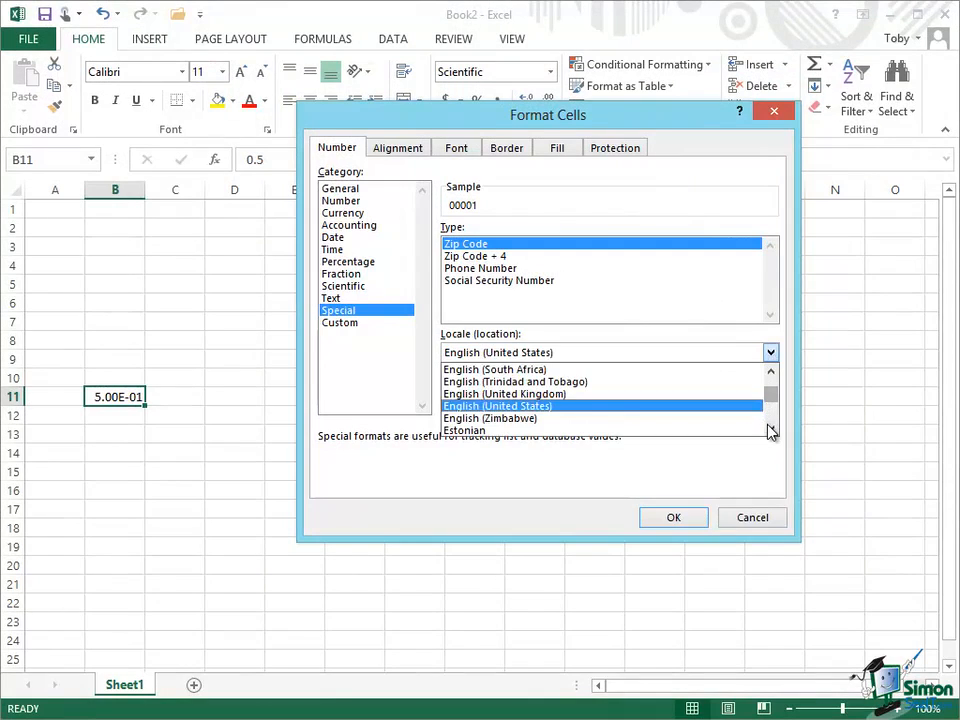
pyautogui.moveTo(770, 431); pyautogui.dragTo(770, 431)
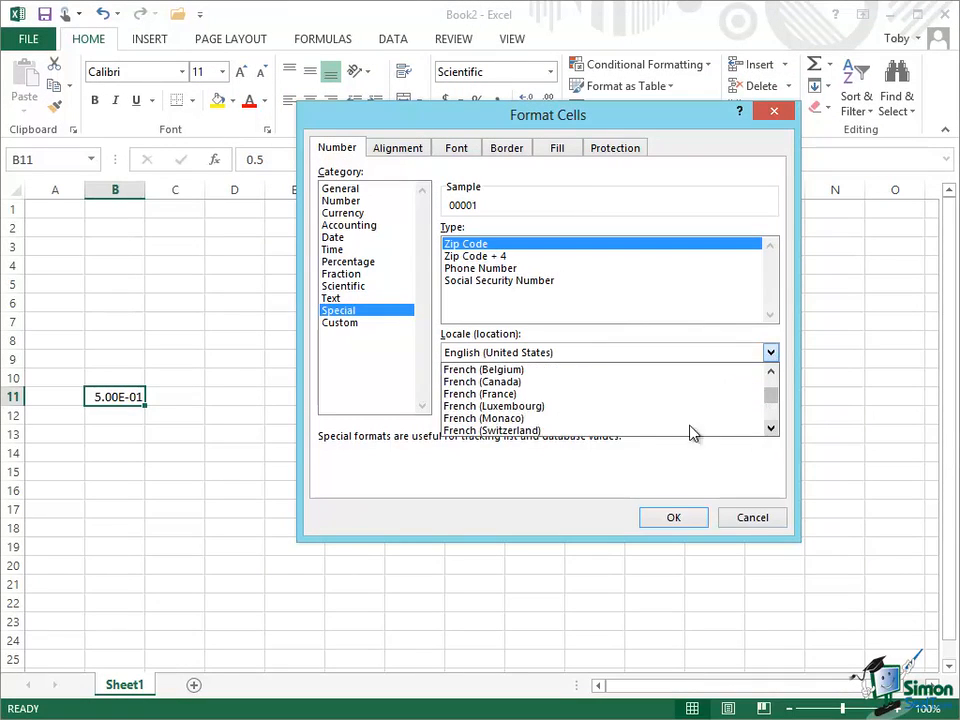
pyautogui.click(535, 395)
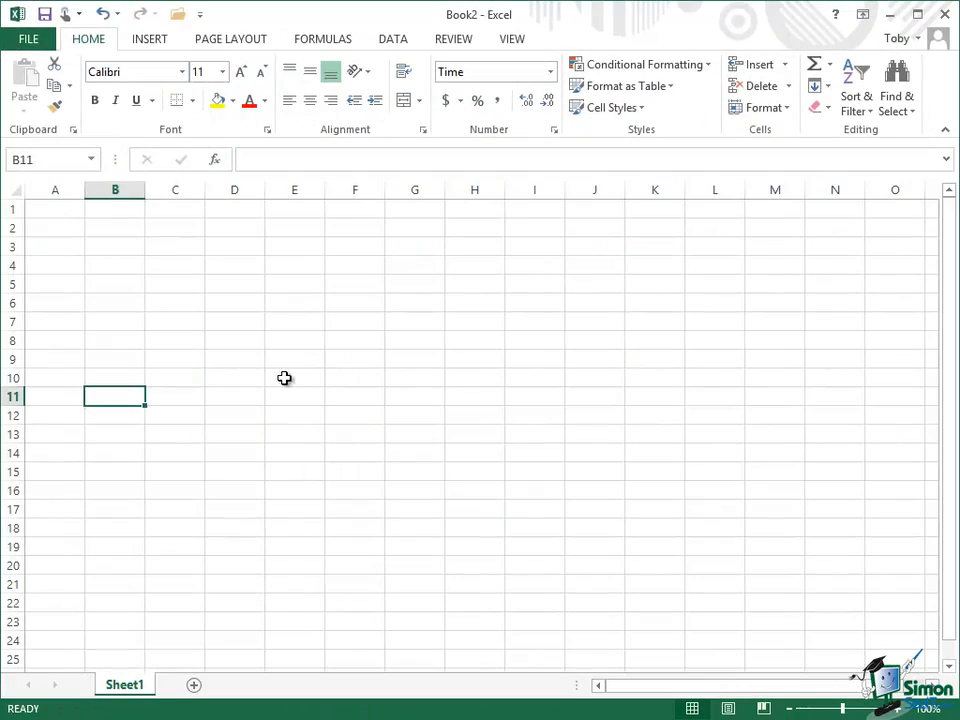
# Confirm the 13:30:55 Time format with the French (France) locale for cell B11, and enter 2 pm in the cell.
pyautogui.click(782, 110)
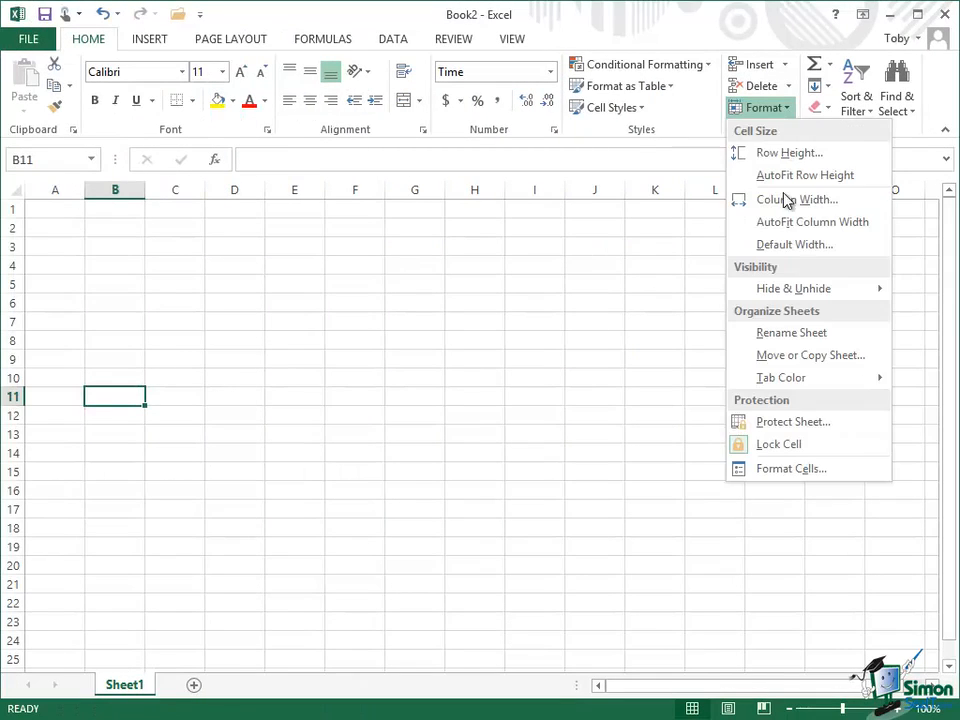
pyautogui.click(788, 469)
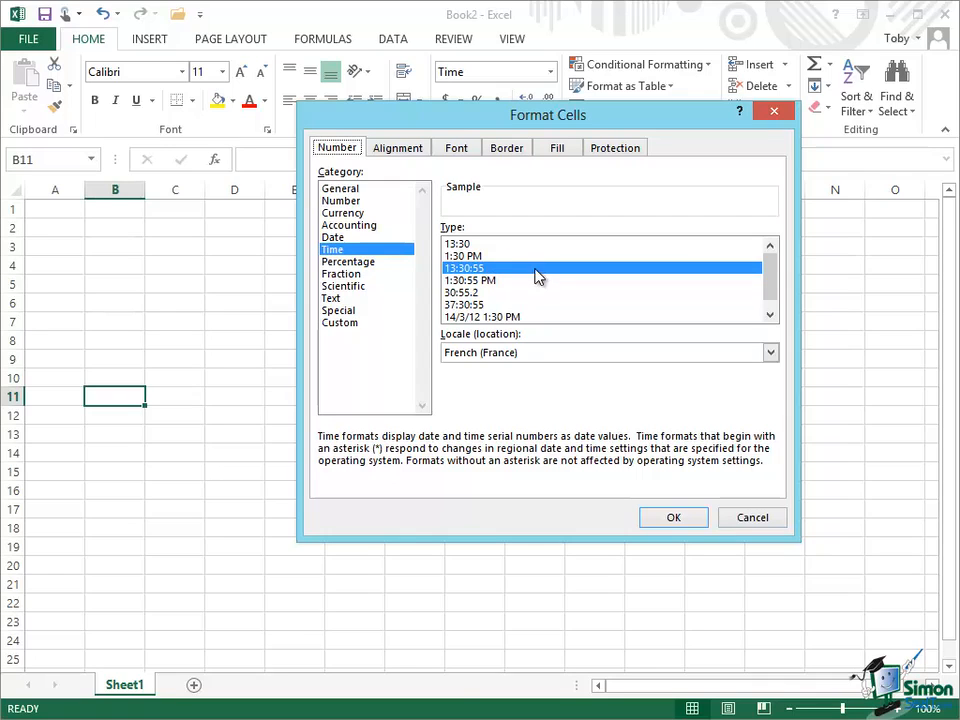
pyautogui.click(673, 518)
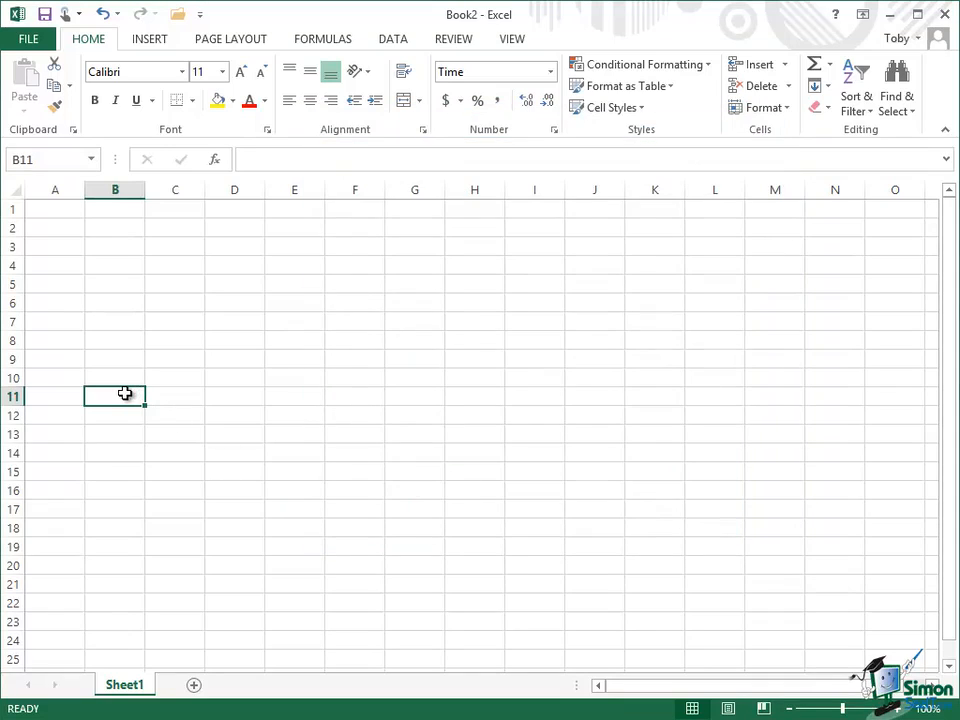
pyautogui.write('2 pm')
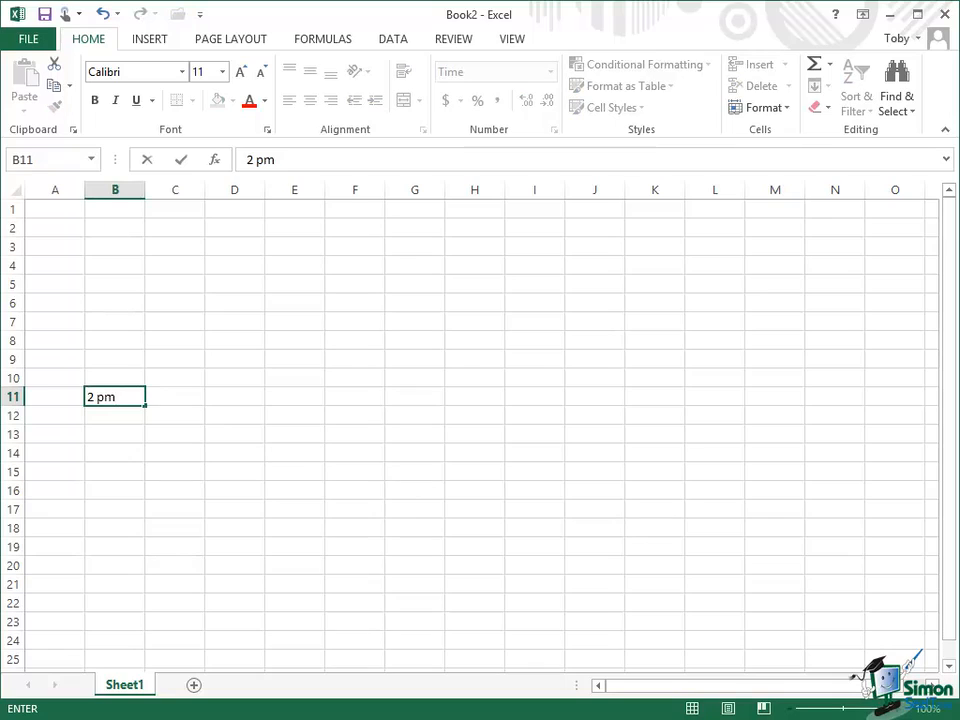
pyautogui.click(183, 162)
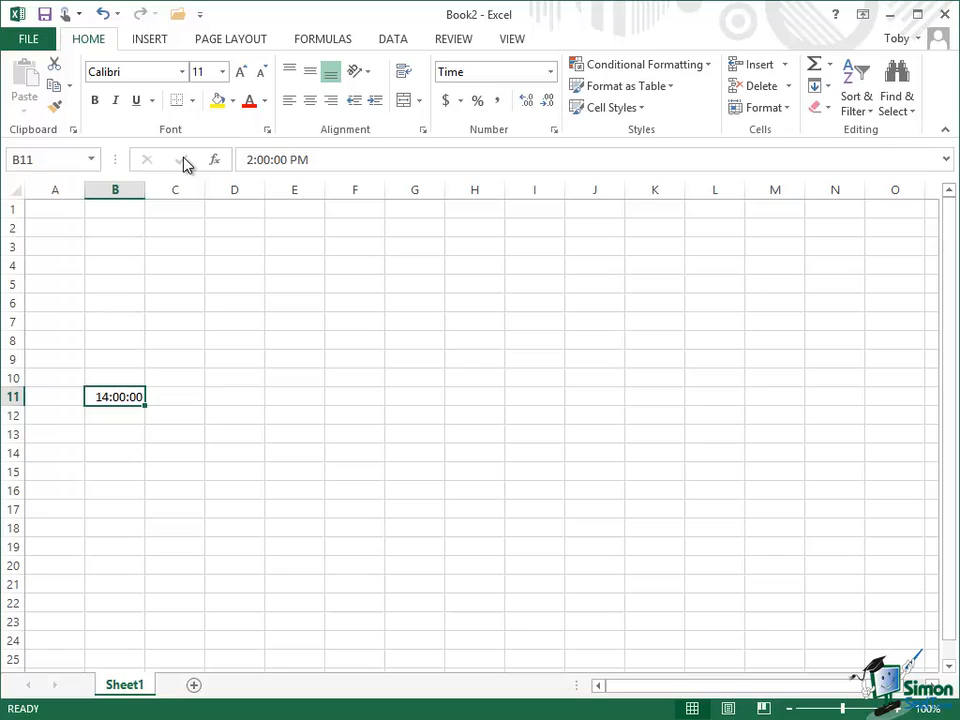
# Change the Time format of cell B11 to the 1:30 PM type.
pyautogui.click(786, 112)
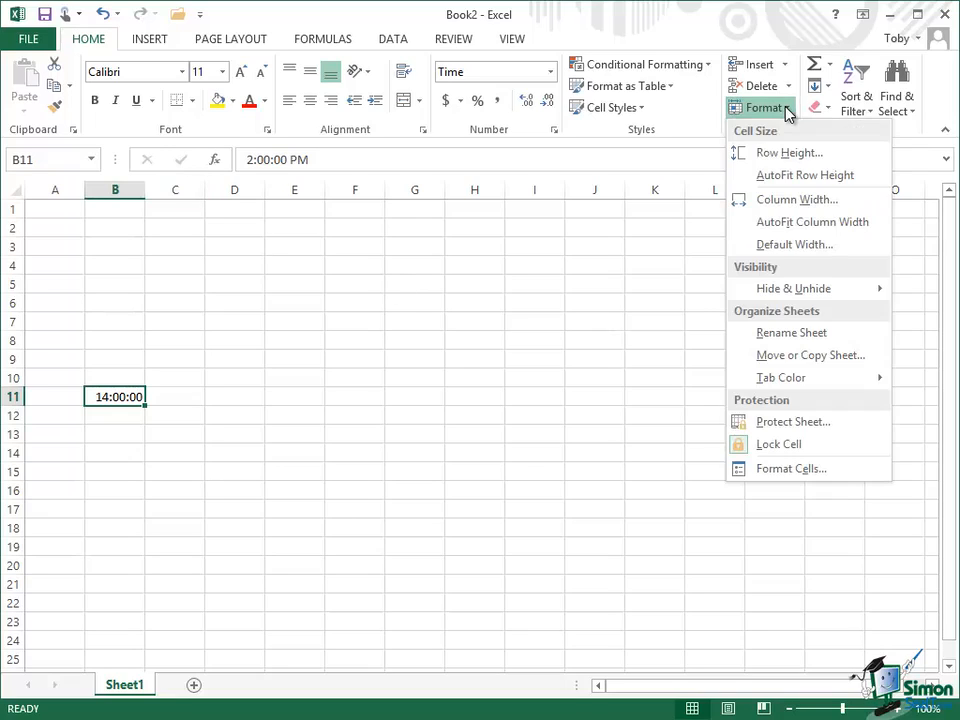
pyautogui.click(784, 474)
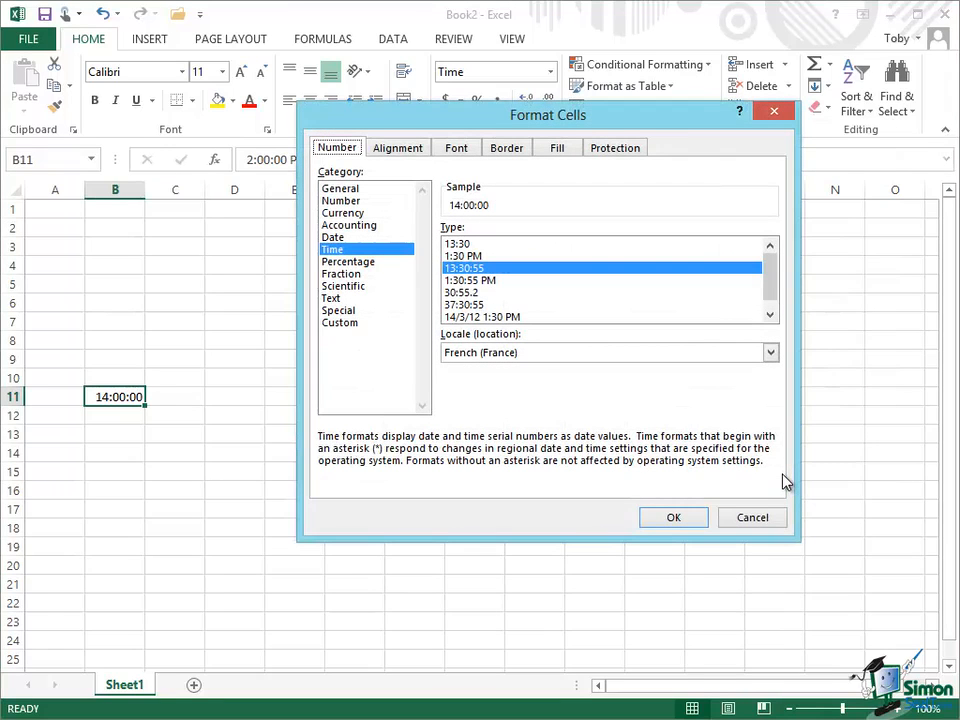
pyautogui.click(479, 257)
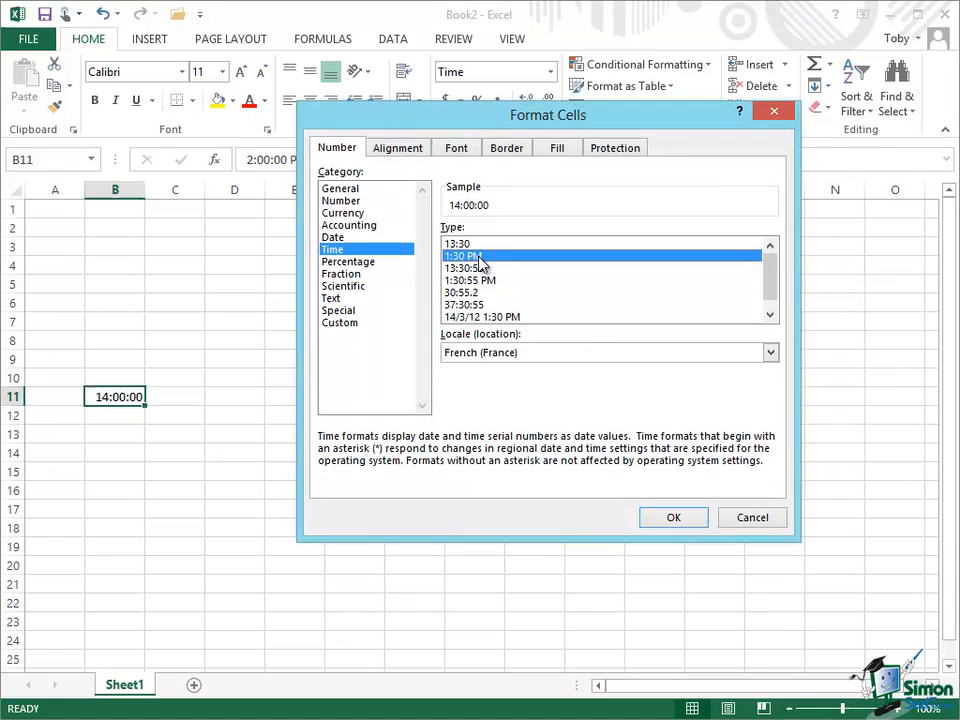
pyautogui.click(675, 520)
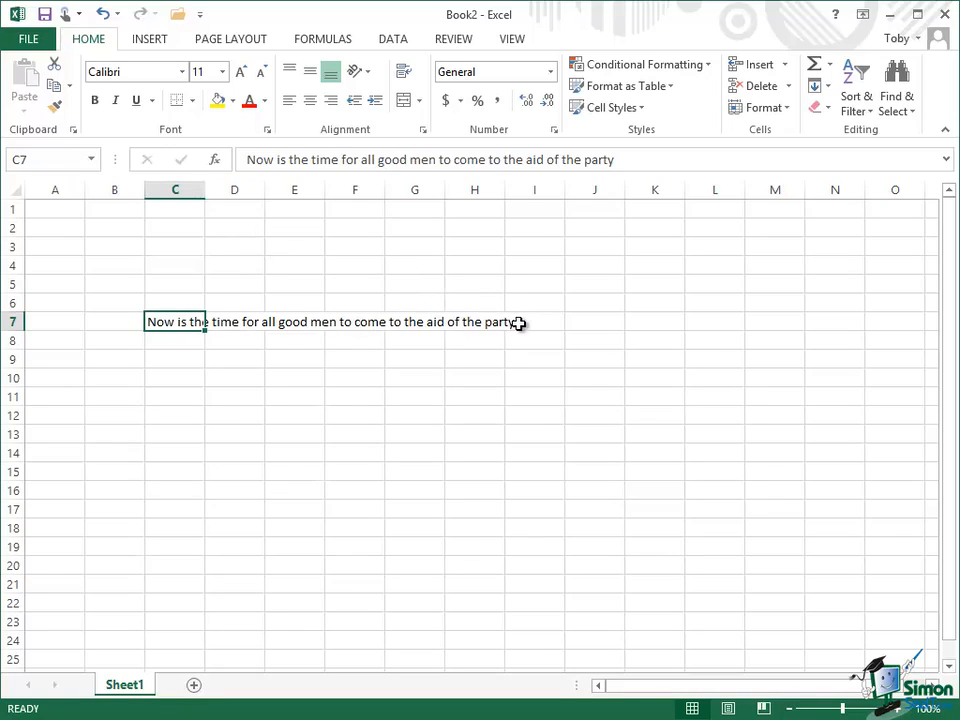
# View the General and Text number format descriptions for cell C7.
pyautogui.click(783, 110)
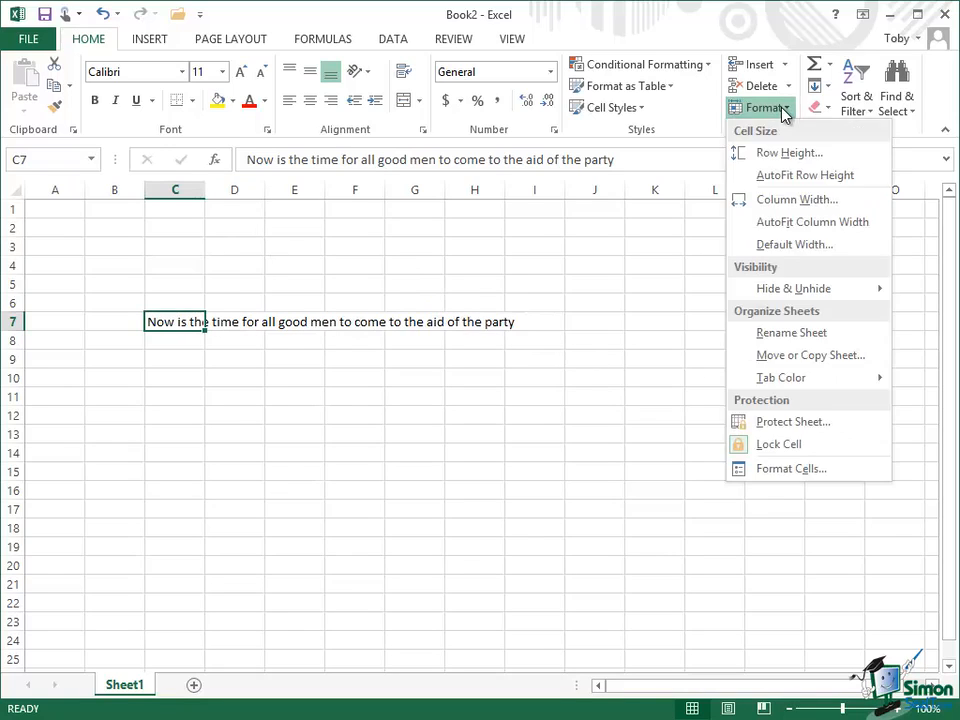
pyautogui.click(775, 467)
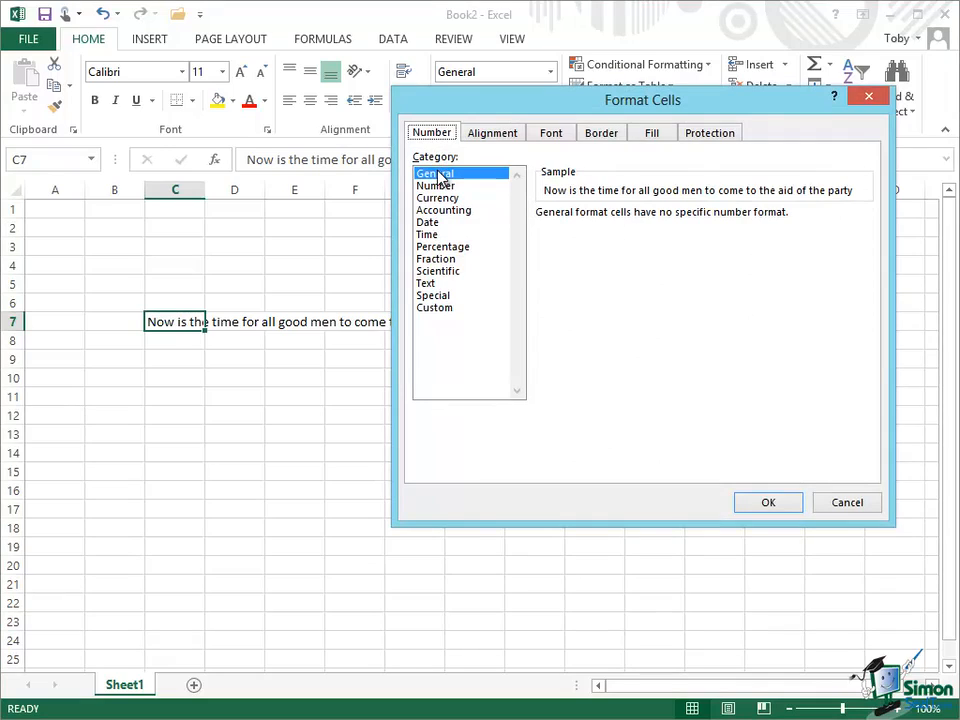
pyautogui.click(427, 284)
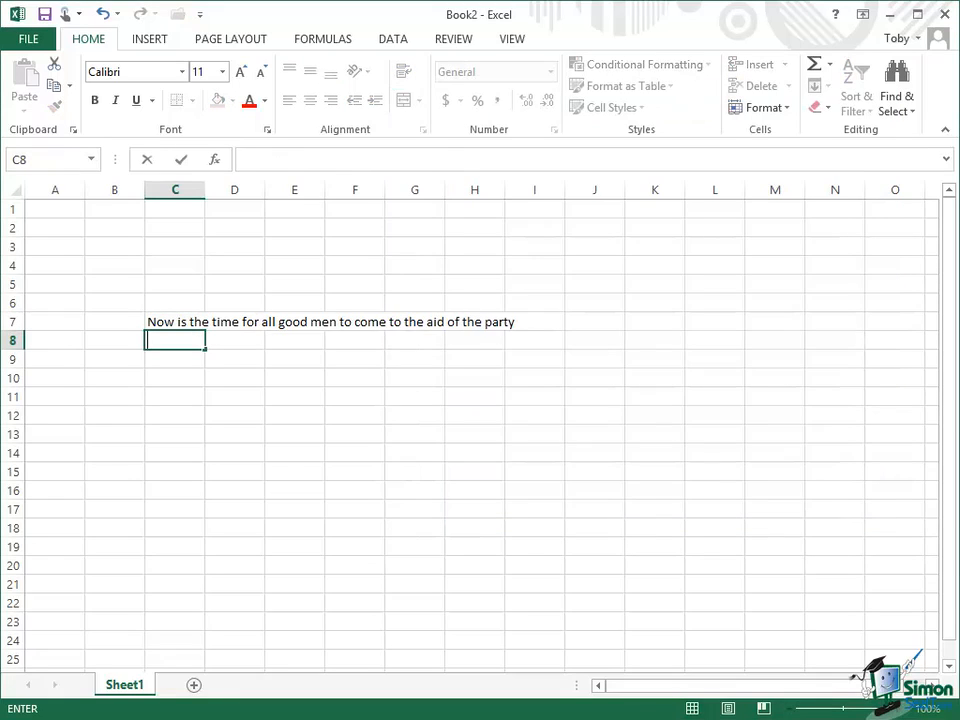
# Enter 3.47 in cell C8 and format the cell as Text.
pyautogui.write('3.47')
pyautogui.click(180, 162)
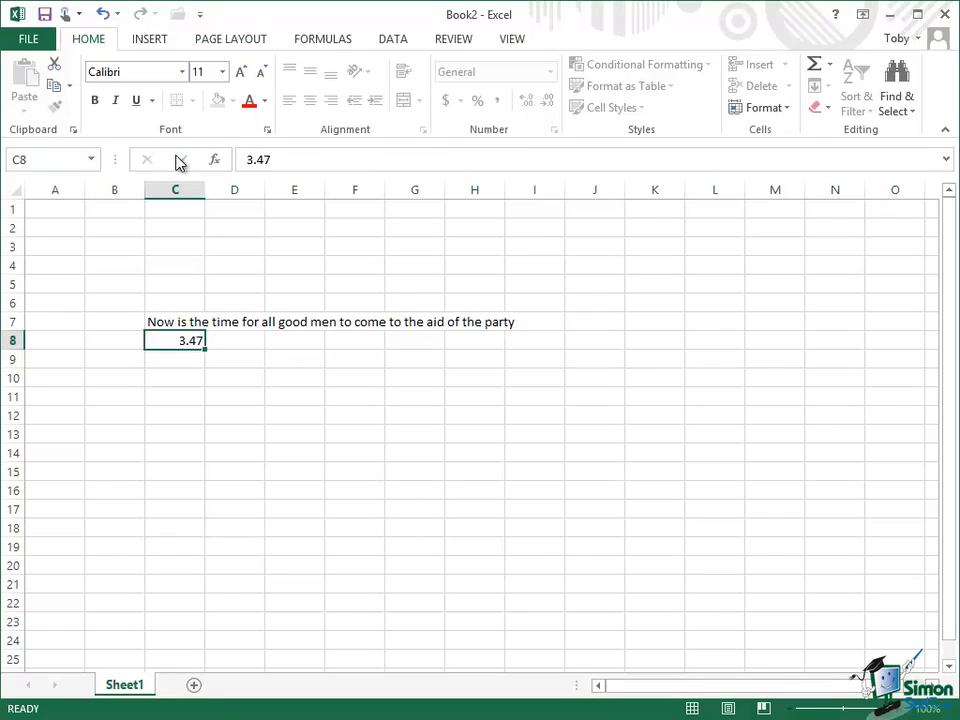
pyautogui.click(786, 110)
pyautogui.click(790, 470)
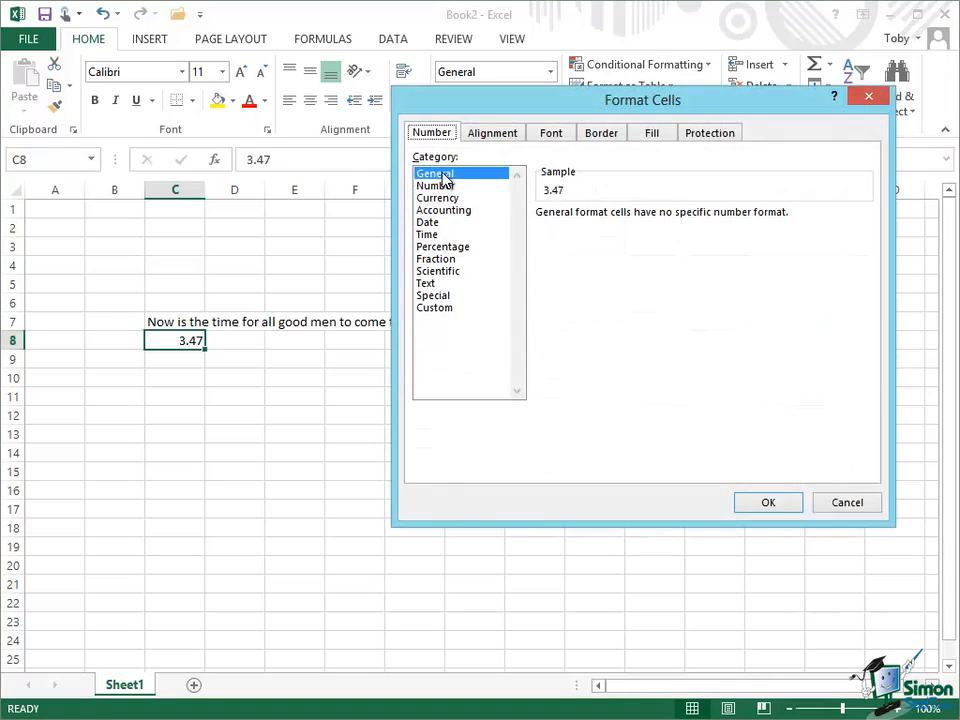
pyautogui.click(430, 283)
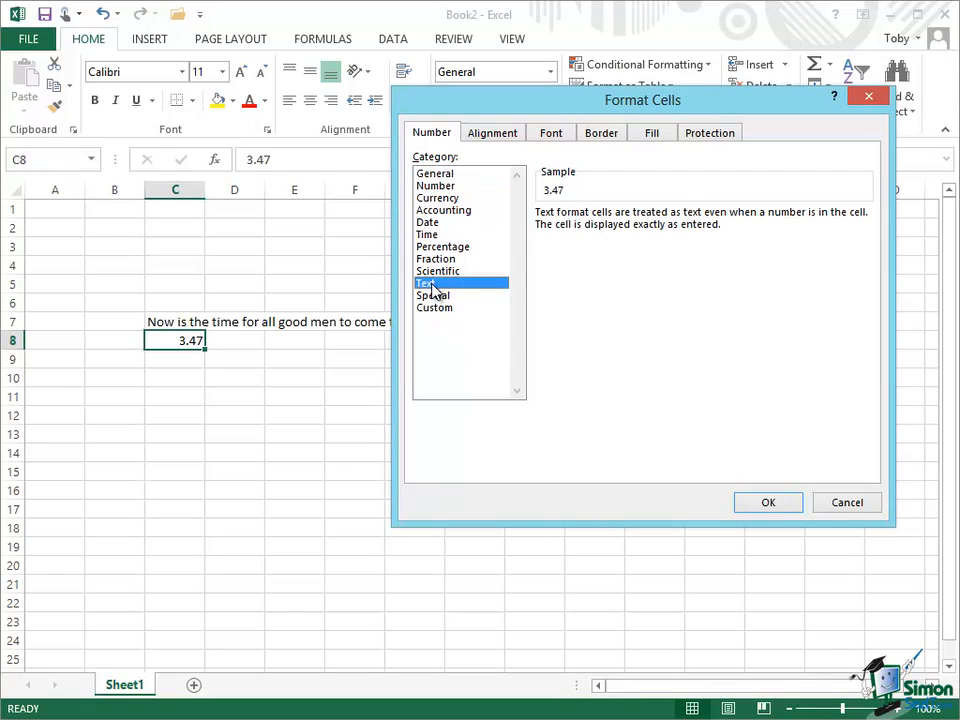
pyautogui.click(761, 507)
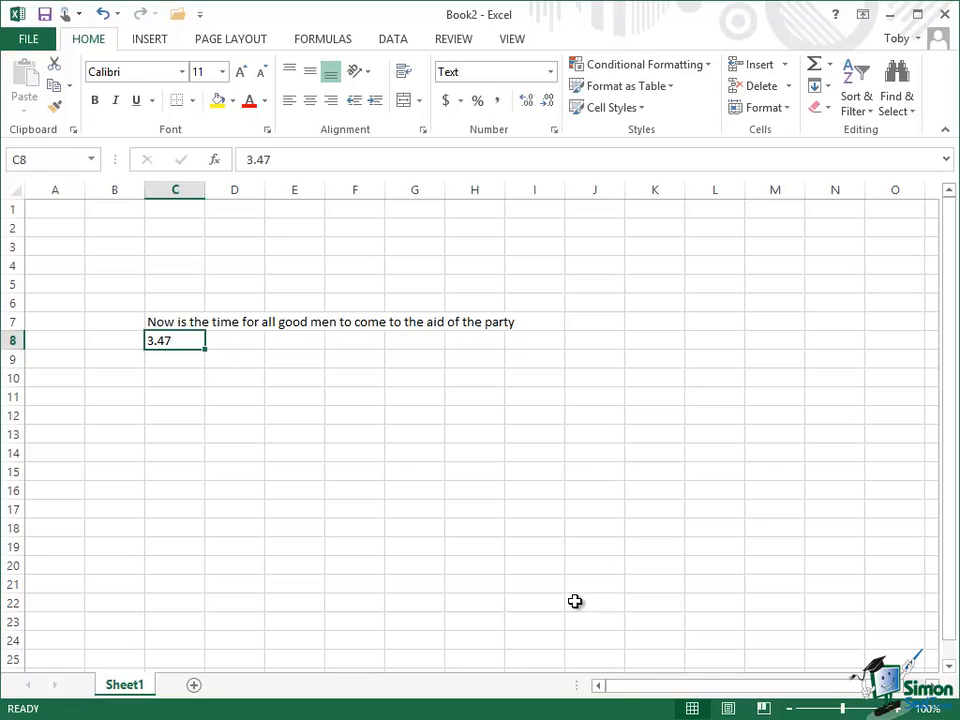
# Inspect the contents of cell C7 and of the neighbouring cells D7 and E7 that its text runs across.
pyautogui.click(168, 322)
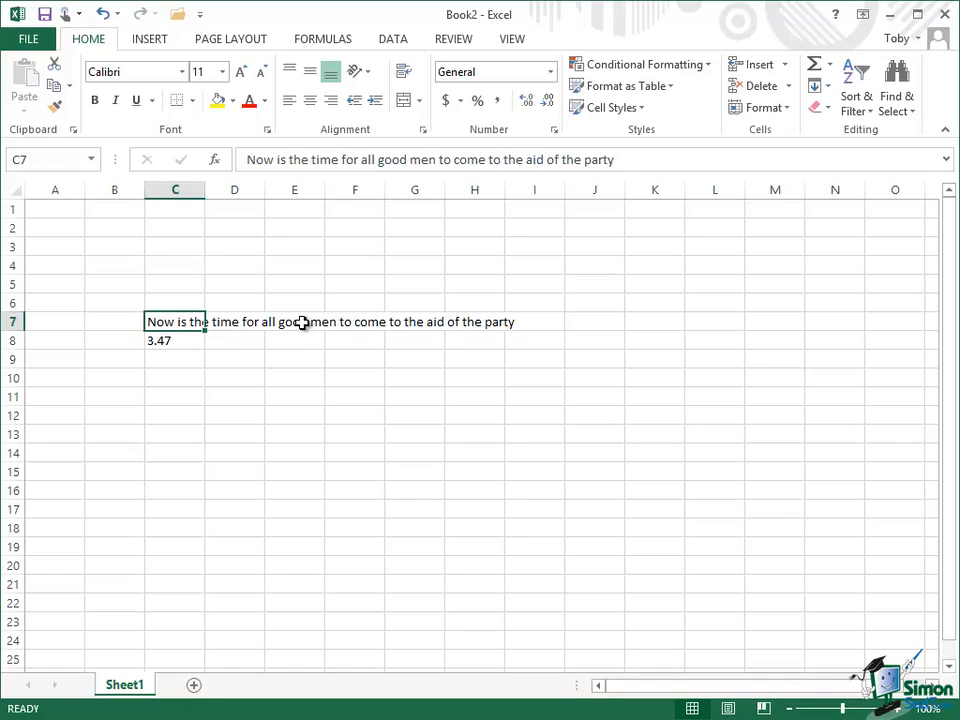
pyautogui.press('Right')
pyautogui.press('Right')
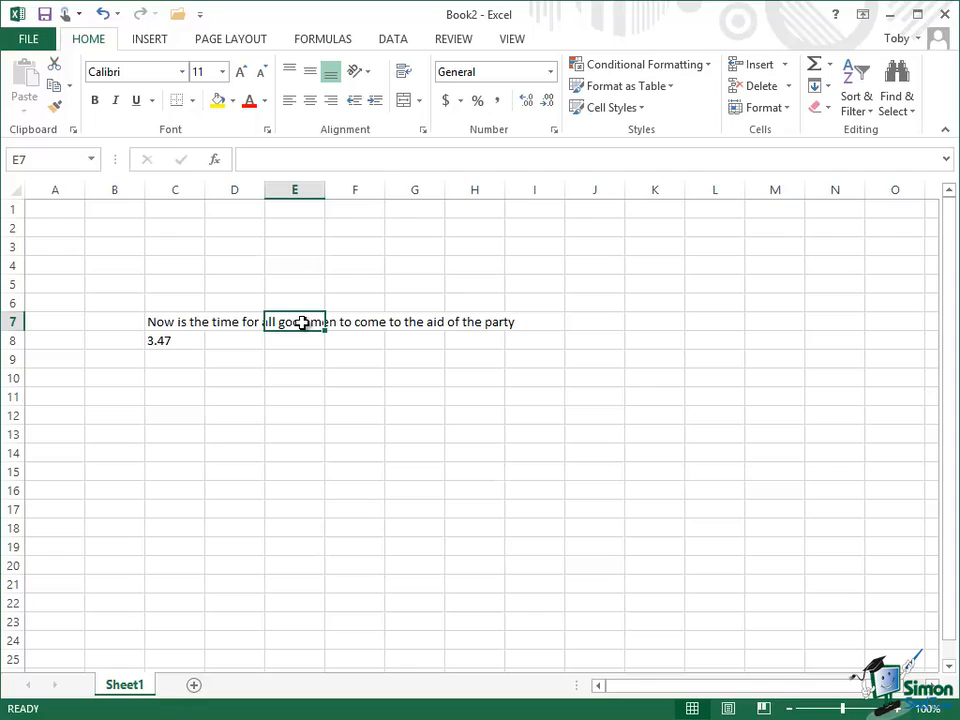
# Replace "good" with "great" in the text of cell C7 through the formula bar, and undo the edit.
pyautogui.click(163, 324)
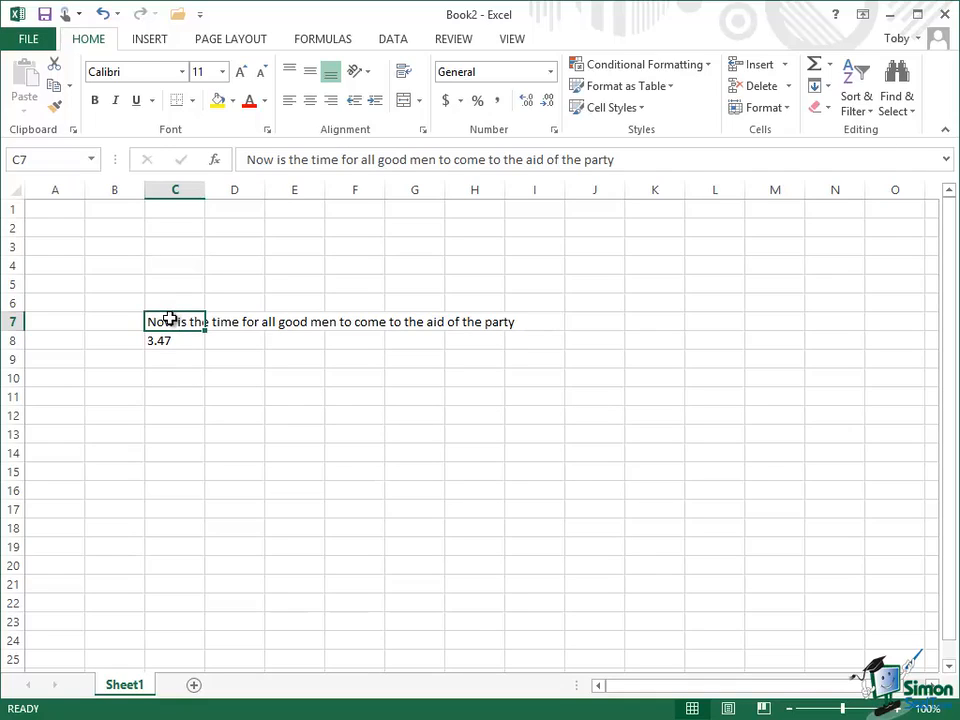
pyautogui.click(407, 162)
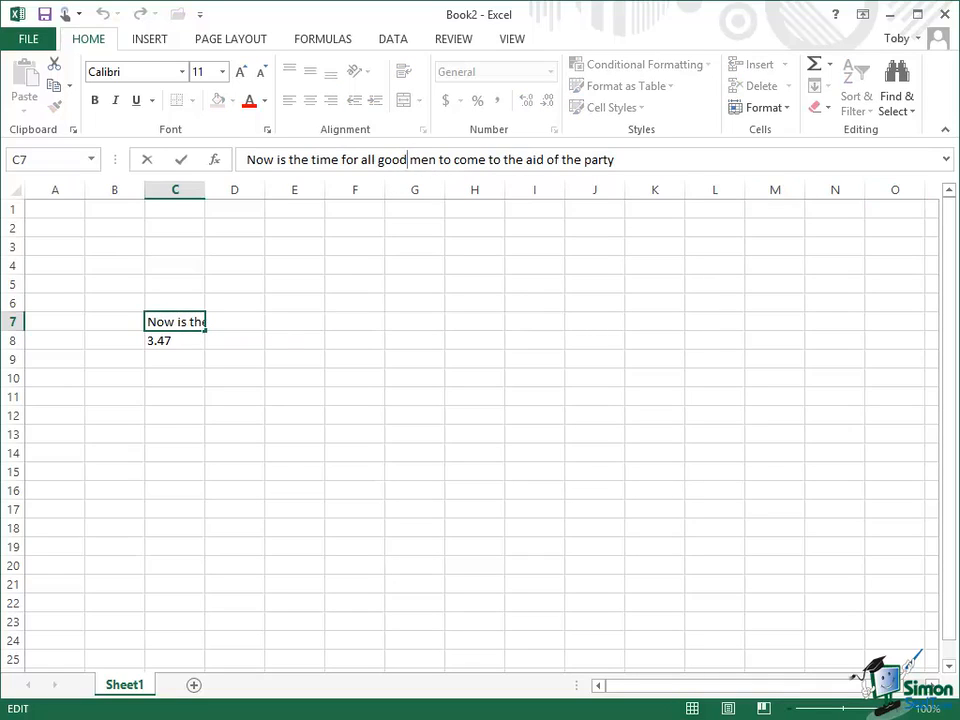
pyautogui.press('BackSpace')
pyautogui.press('BackSpace')
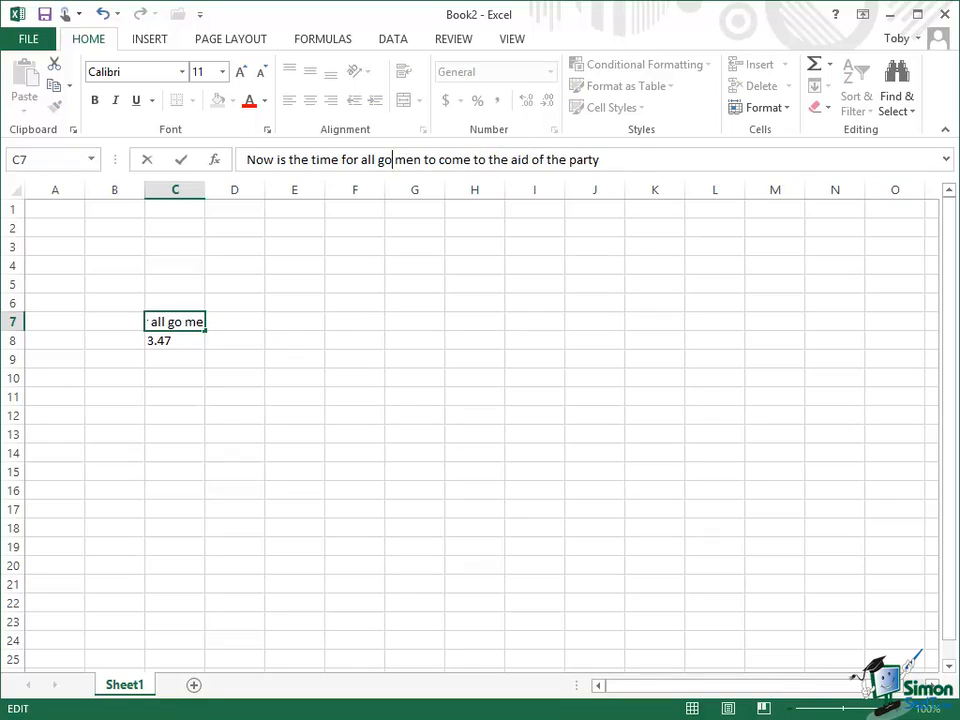
pyautogui.write('reat')
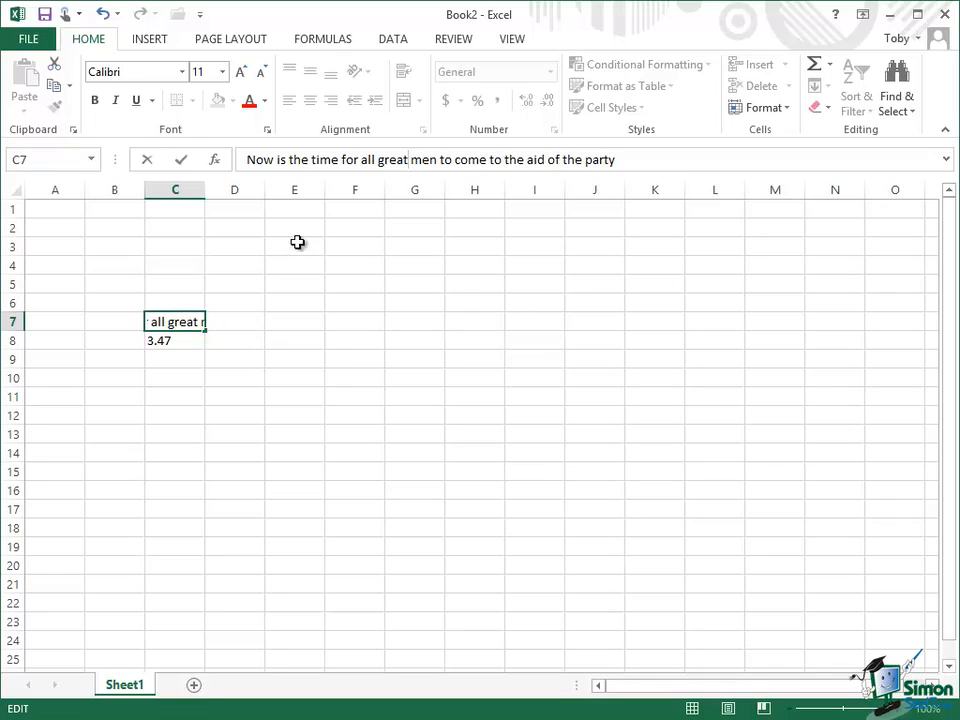
pyautogui.click(182, 161)
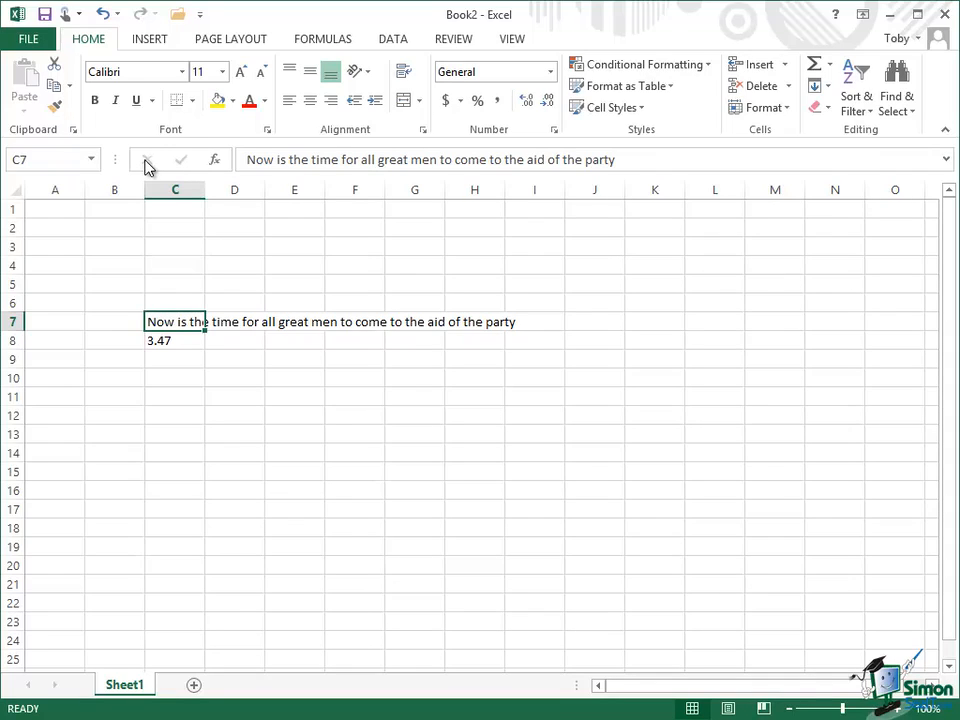
pyautogui.click(105, 19)
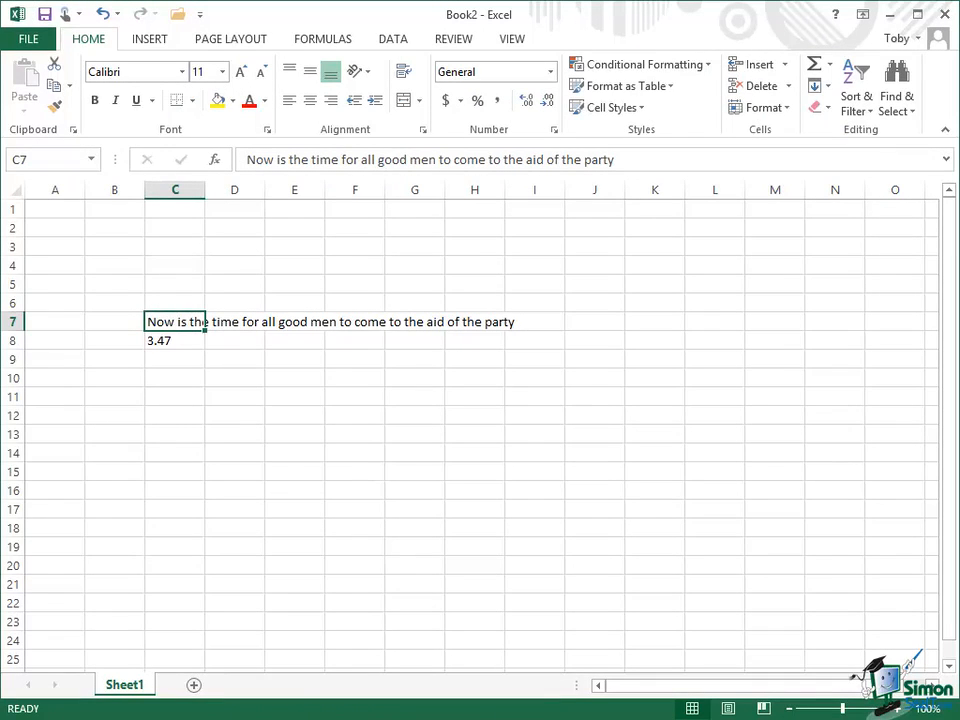
# Edit the text directly inside cell C7, replacing "good" with "great", and cancel the edit.
pyautogui.doubleClick(174, 321)
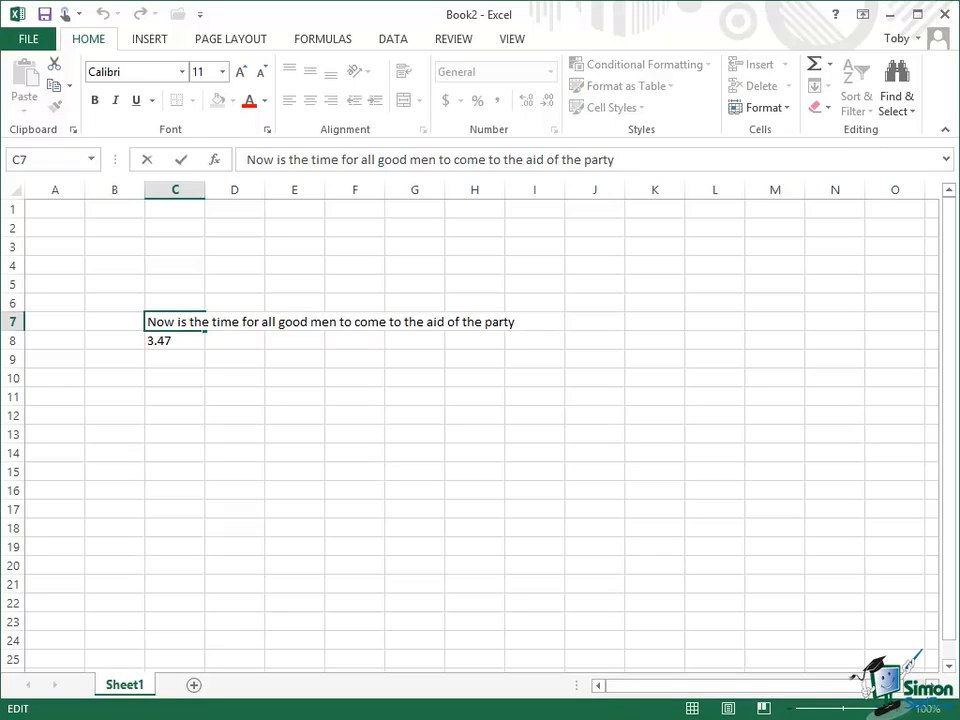
pyautogui.press('Right')
pyautogui.press('Right')
pyautogui.press('Right')
pyautogui.press('Right')
pyautogui.press('Right')
pyautogui.press('Right')
pyautogui.press('Right')
pyautogui.press('Right')
pyautogui.press('Right')
pyautogui.press('Right')
pyautogui.press('Right')
pyautogui.press('Right')
pyautogui.press('Right')
pyautogui.press('Right')
pyautogui.press('Right')
pyautogui.press('Right')
pyautogui.press('Right')
pyautogui.press('Right')
pyautogui.press('Right')
pyautogui.press('Right')
pyautogui.press('Right')
pyautogui.press('Right')
pyautogui.press('Right')
pyautogui.press('Right')
pyautogui.press('Right')
pyautogui.press('BackSpace')
pyautogui.press('BackSpace')
pyautogui.press('BackSpace')
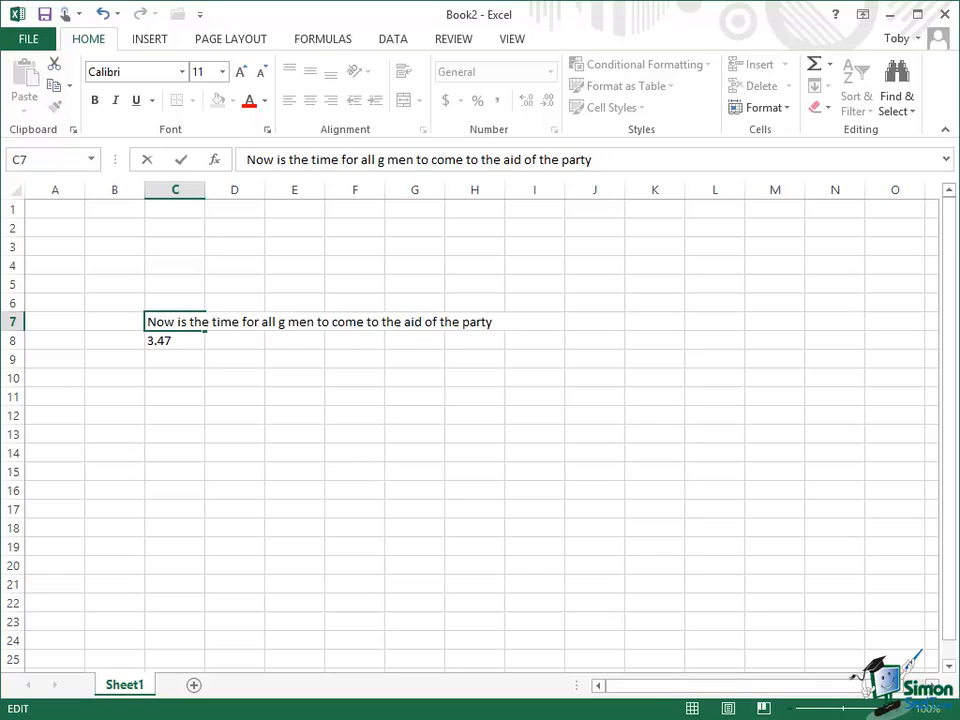
pyautogui.write('reat')
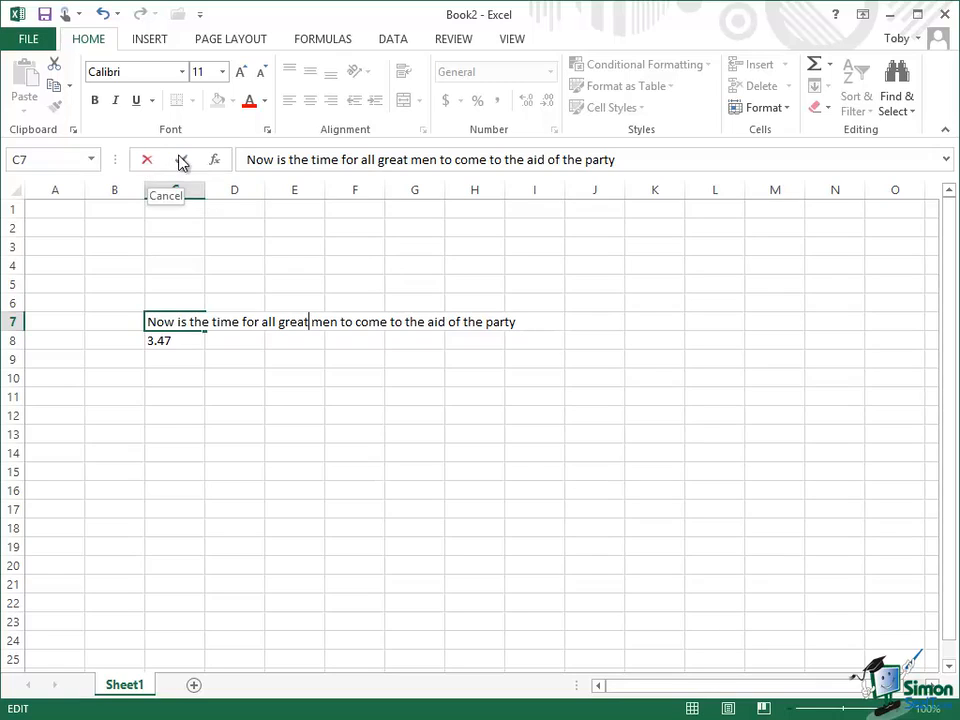
pyautogui.click(147, 162)
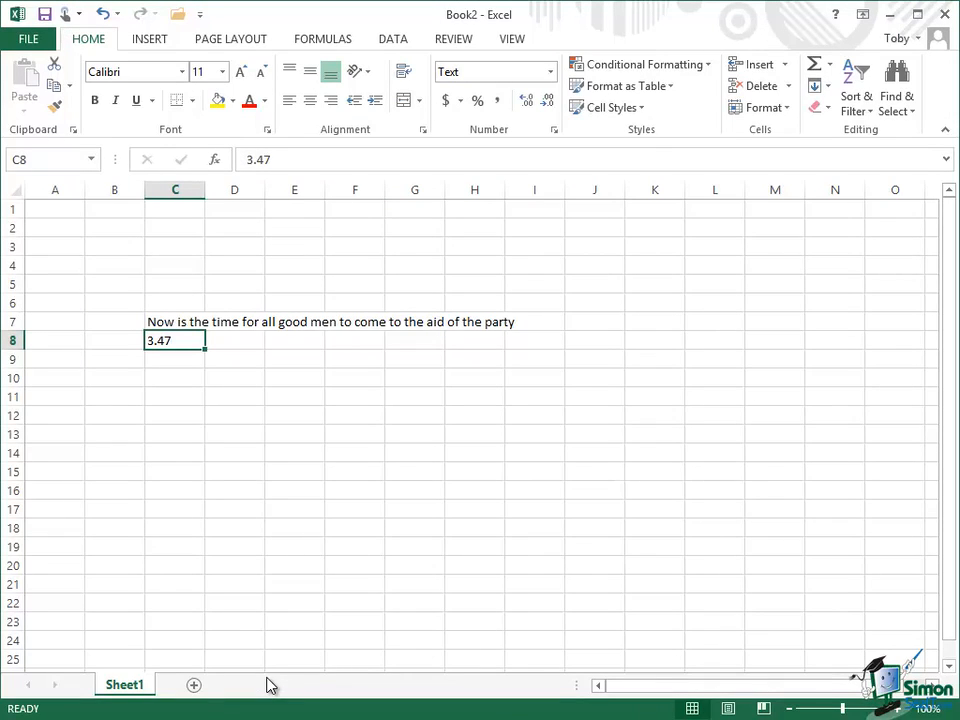
pyautogui.press('F2')
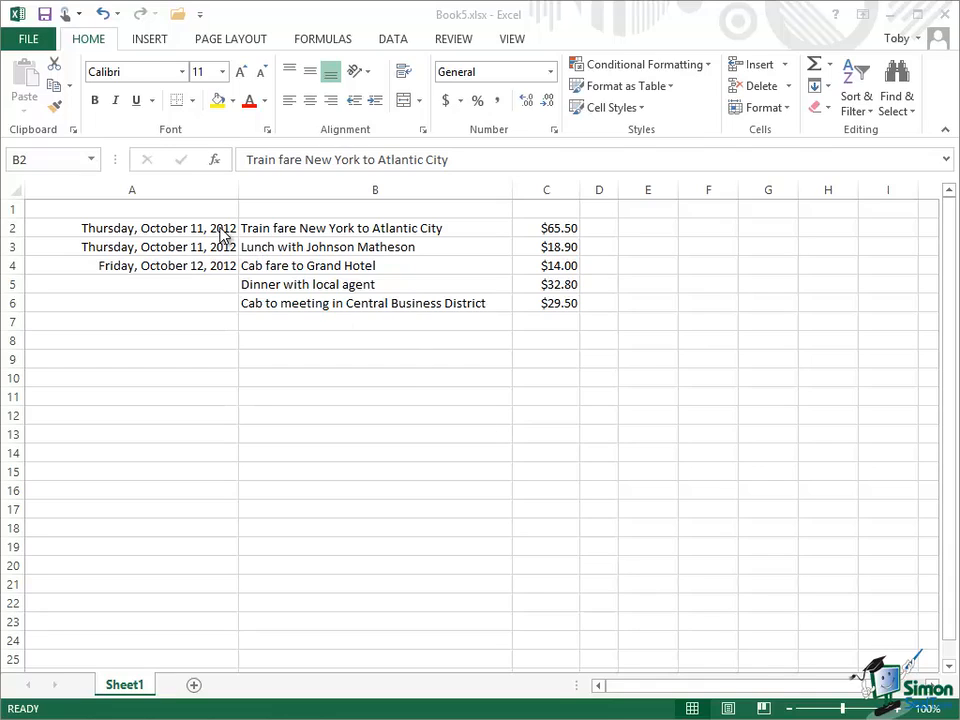
# Clear the date from cell A4 of the Book5.xlsx expense list.
pyautogui.click(150, 266)
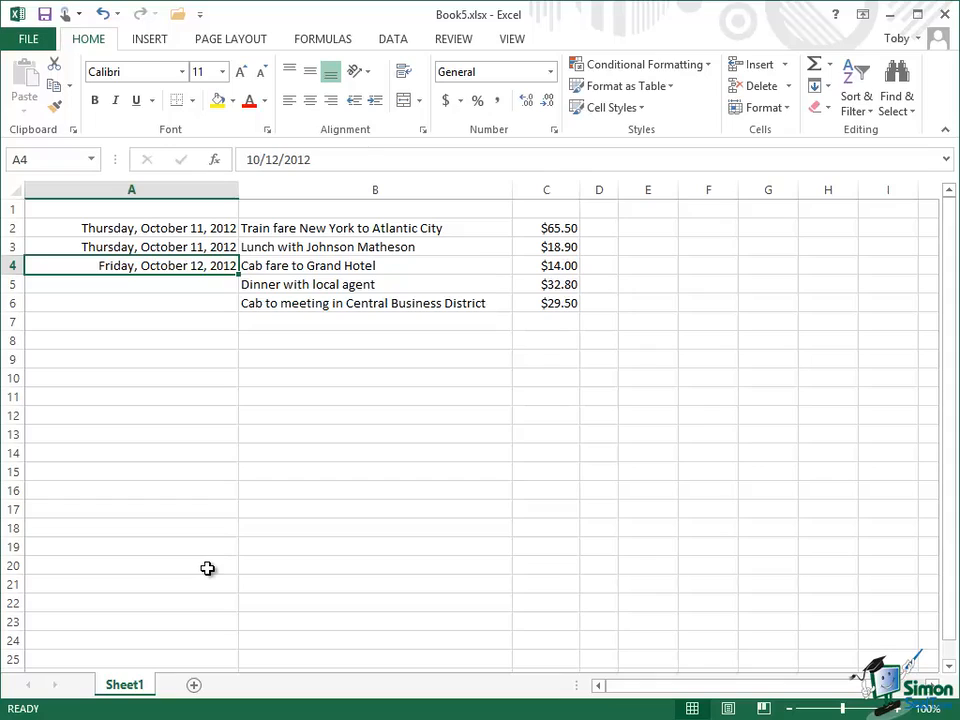
pyautogui.press('Delete')
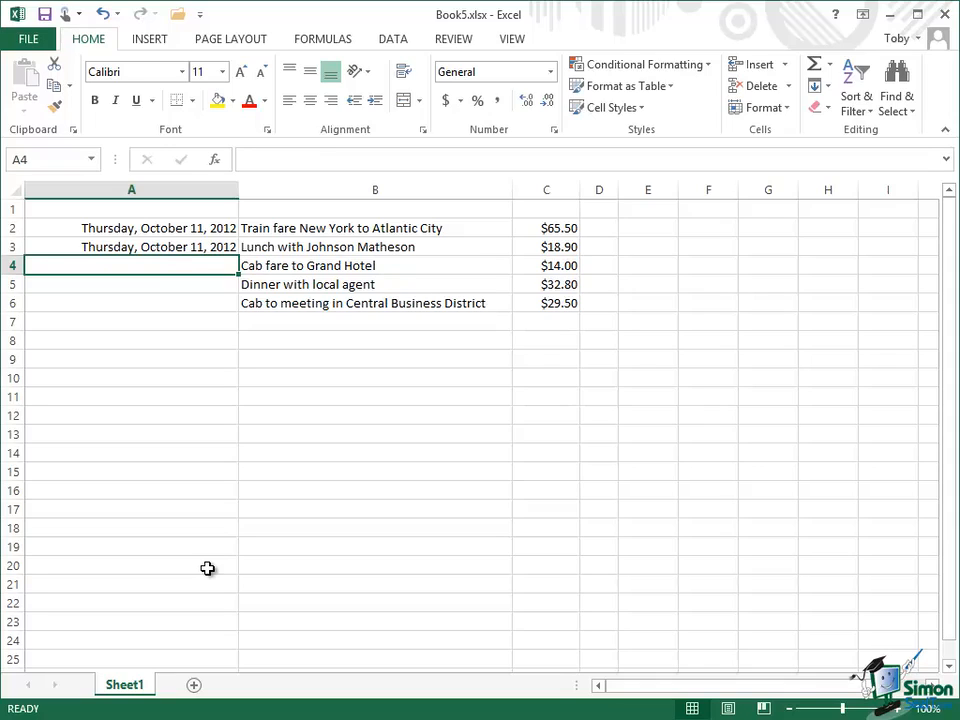
# Remove the letters "ran" from "Grand" in cell B4 so the text reads "Cab fare to Gd Hotel".
pyautogui.click(330, 265)
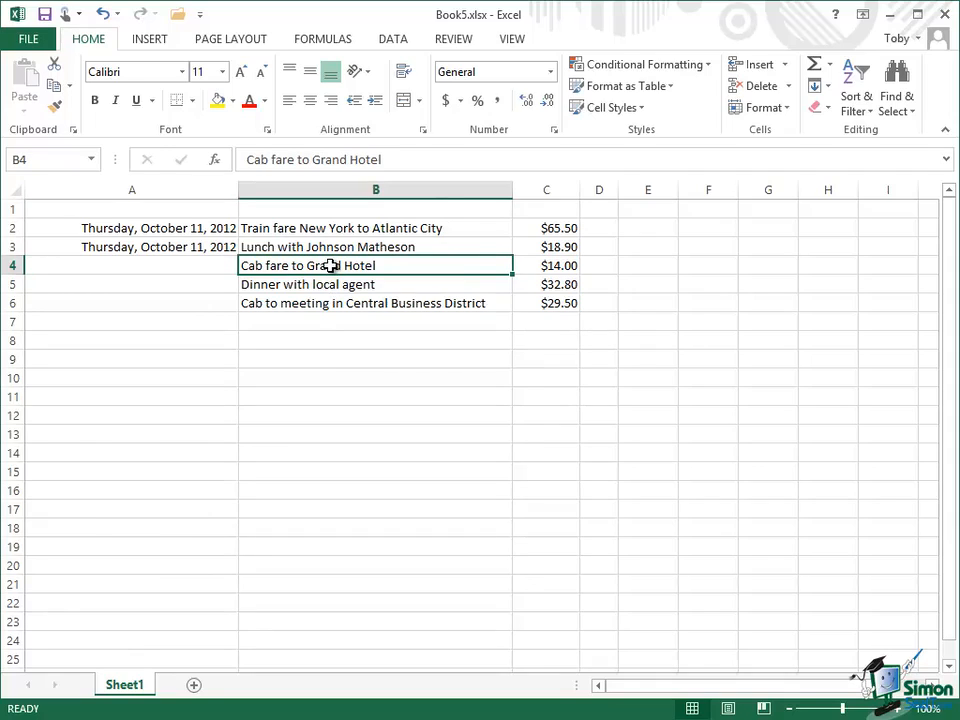
pyautogui.doubleClick(330, 266)
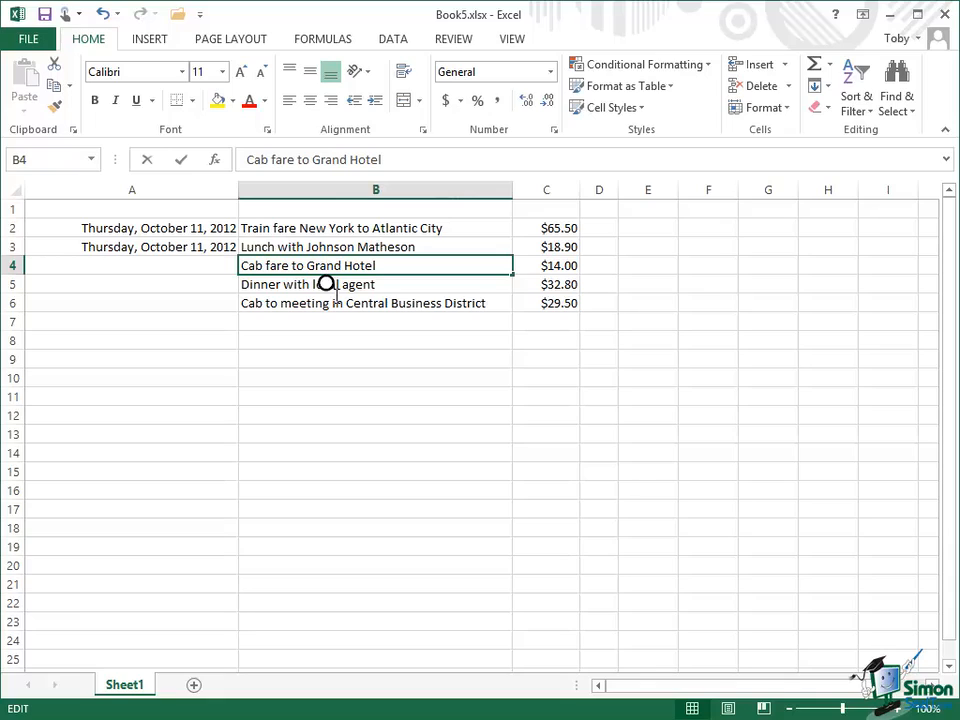
pyautogui.click(325, 160)
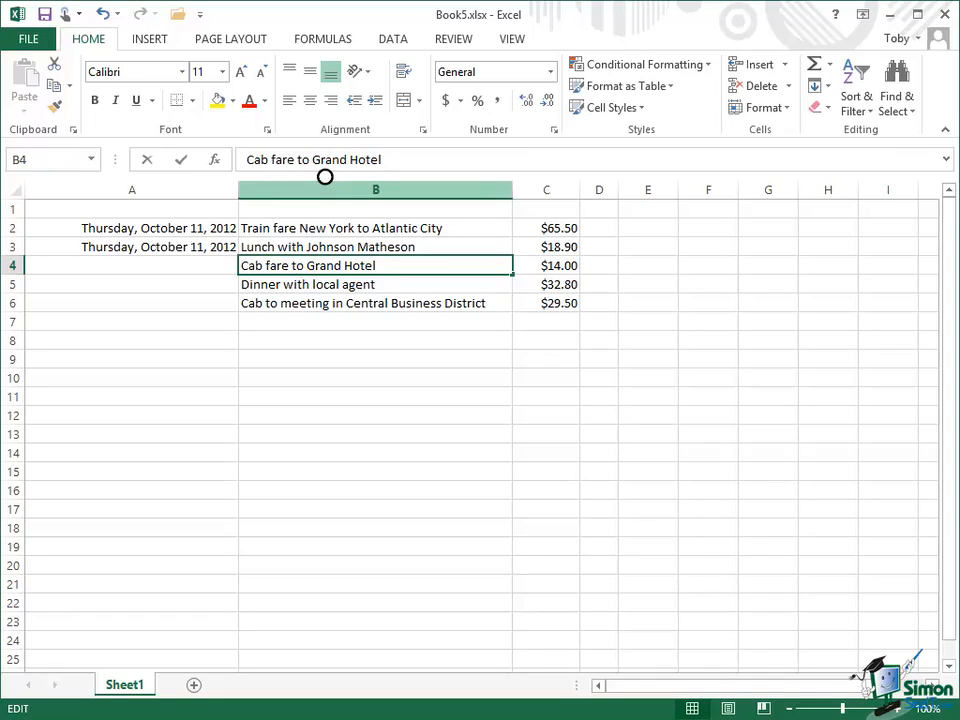
pyautogui.press('Delete')
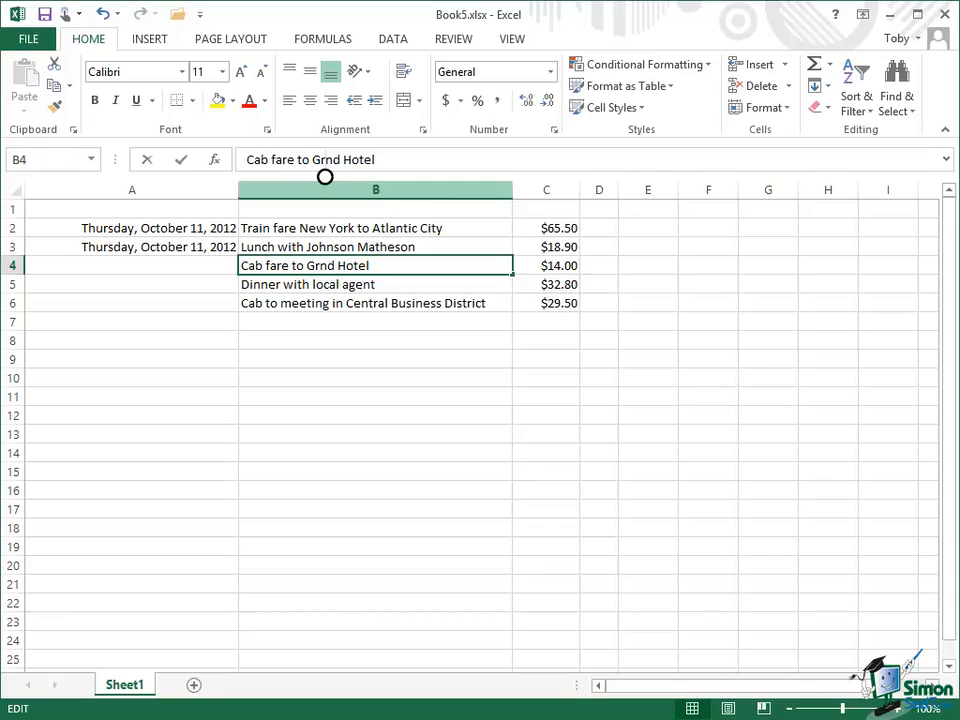
pyautogui.press('BackSpace')
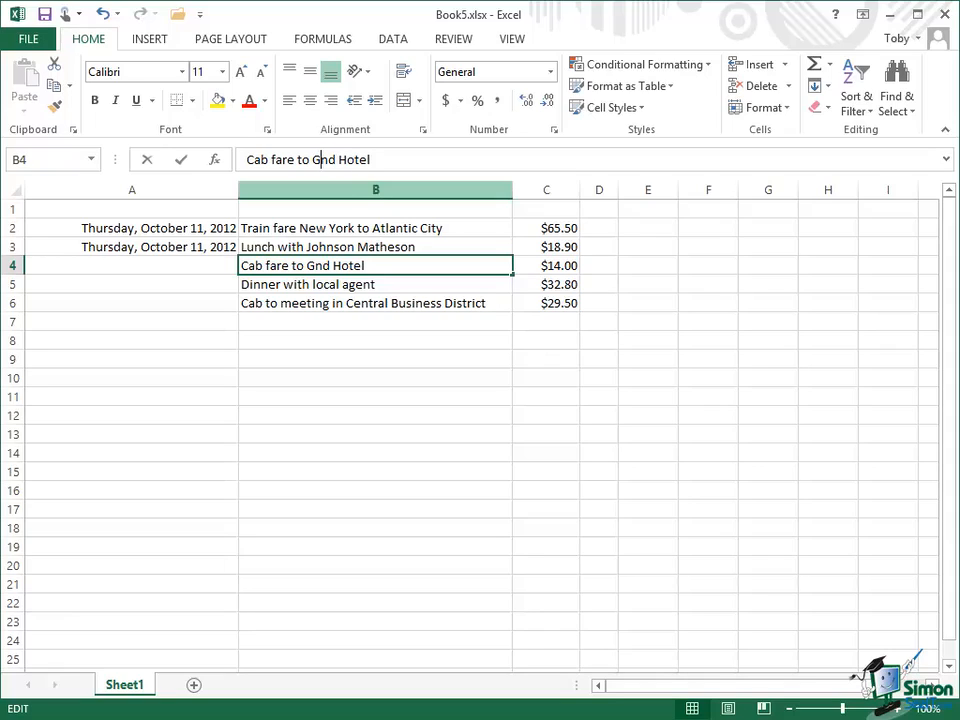
pyautogui.press('Delete')
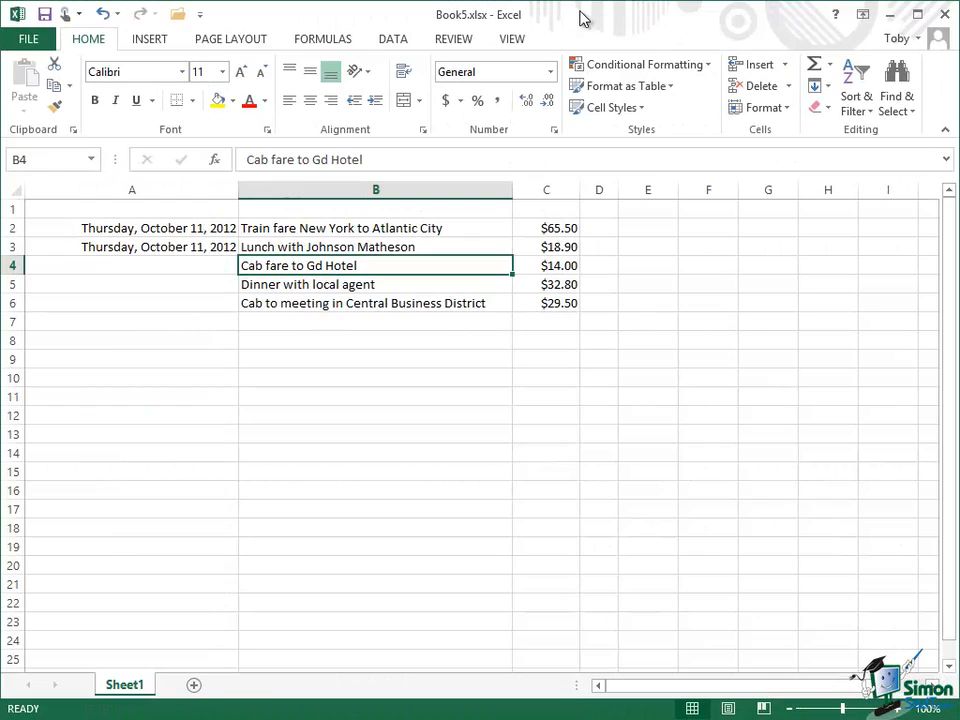
# Open the recent workbook ssi-excel2013-example-01.xlsx.
pyautogui.click(27, 39)
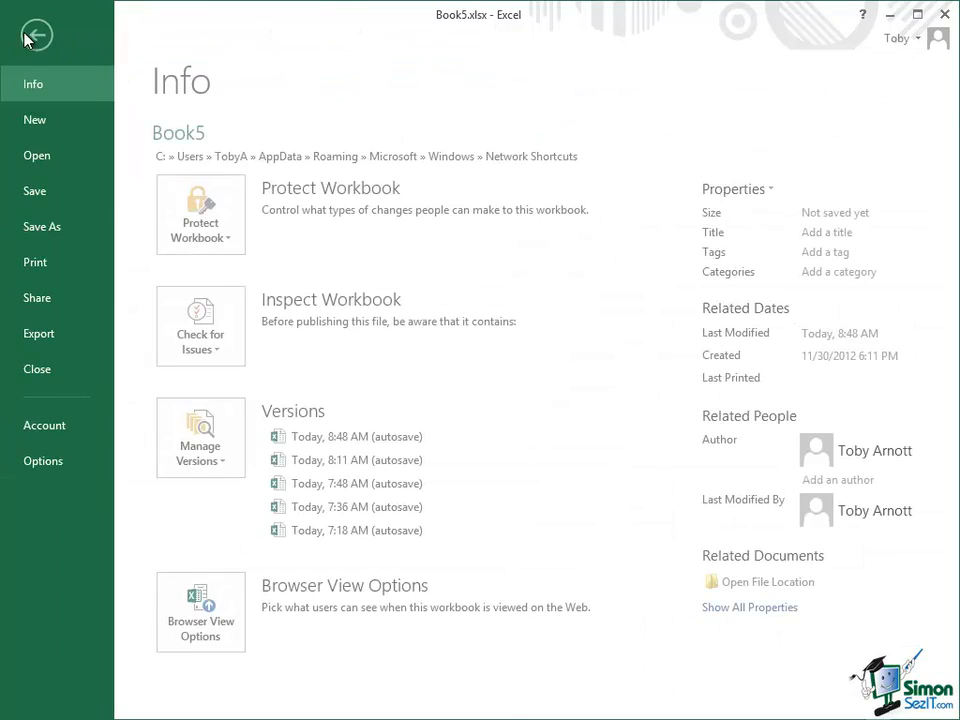
pyautogui.click(43, 157)
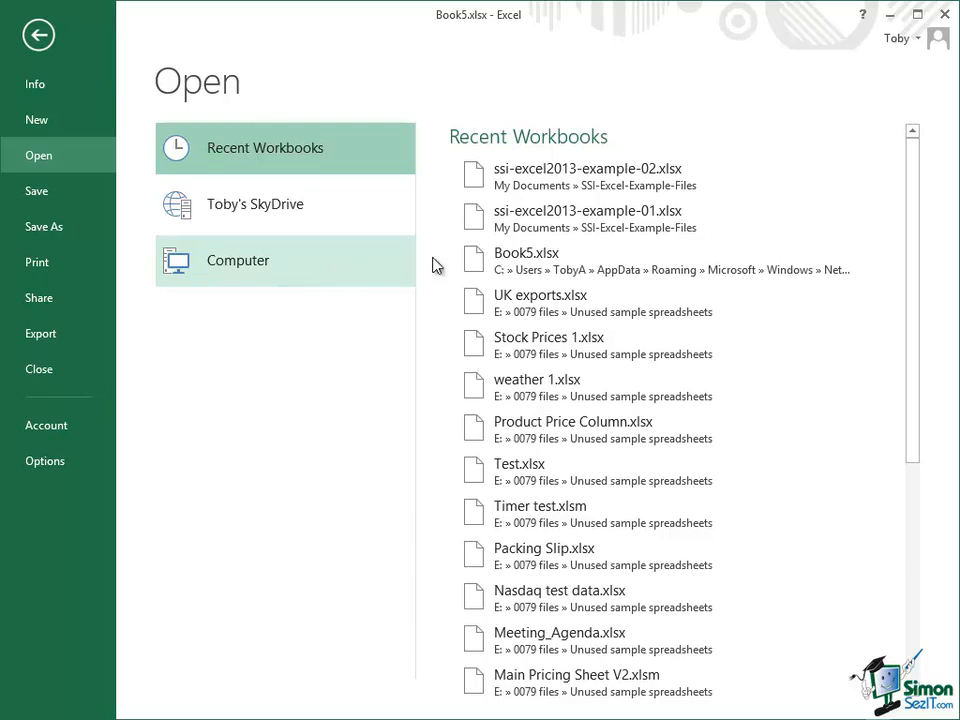
pyautogui.click(650, 224)
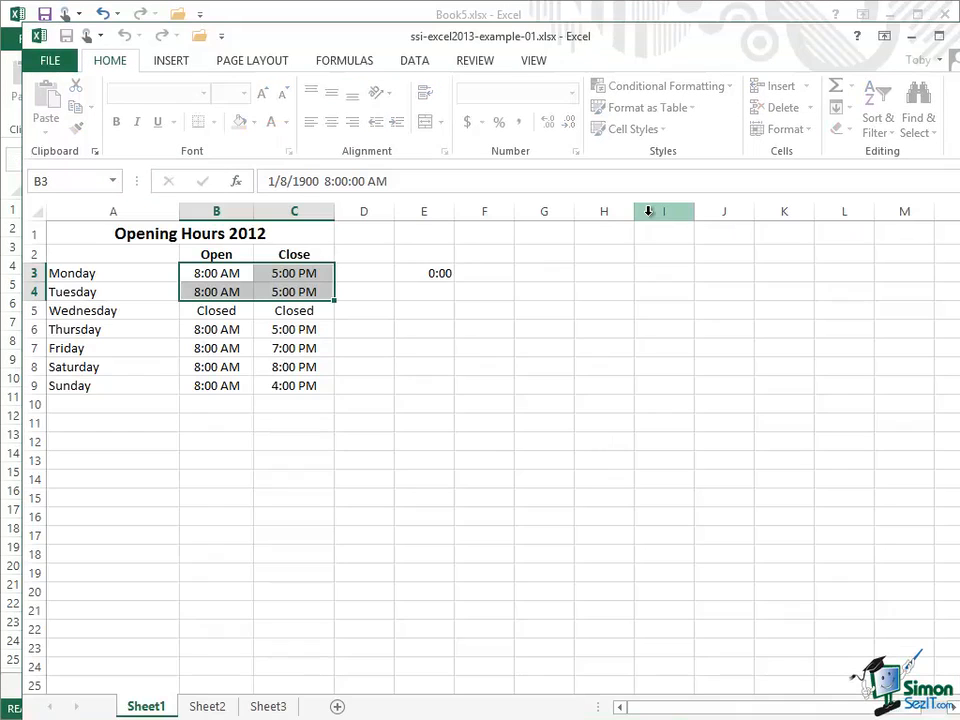
# Clear the existing range selection and select the merged title cell "Opening Hours 2012" on Sheet1.
pyautogui.click(418, 404)
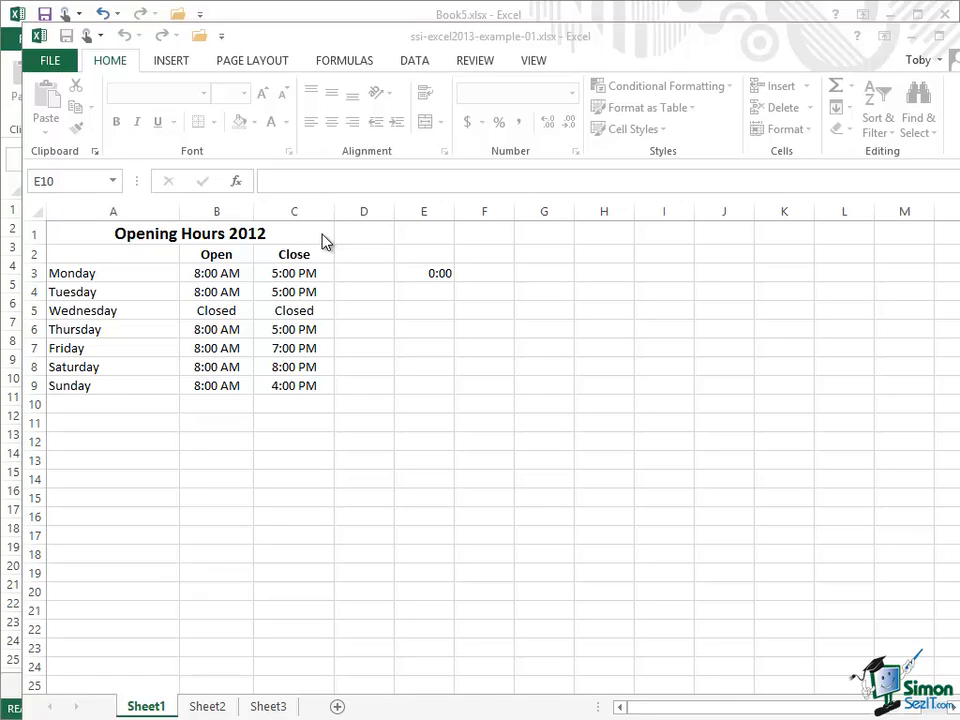
pyautogui.click(110, 233)
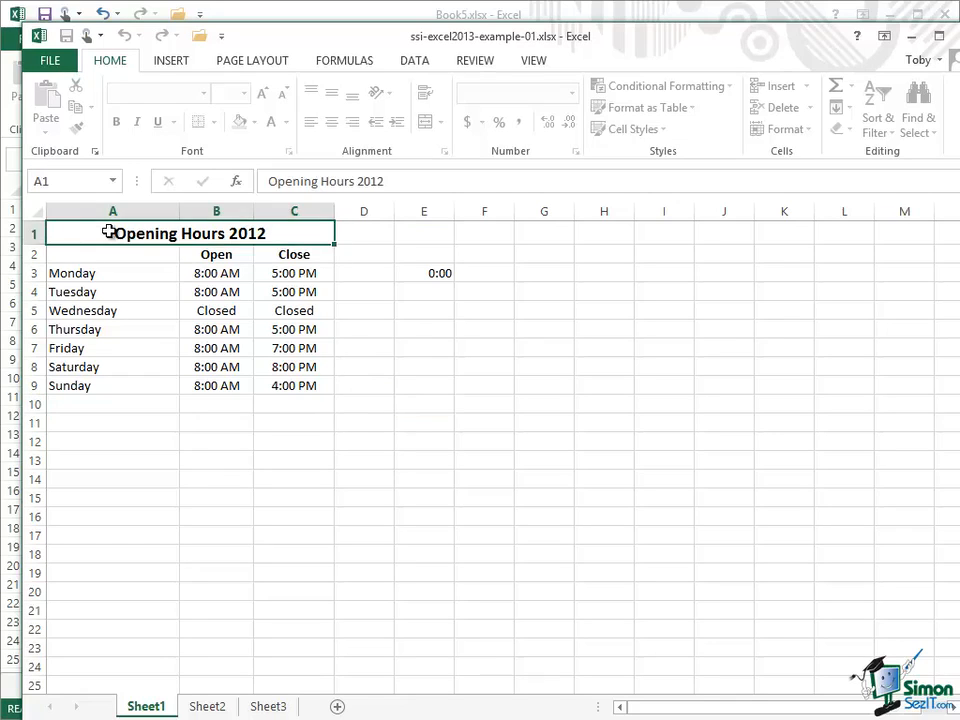